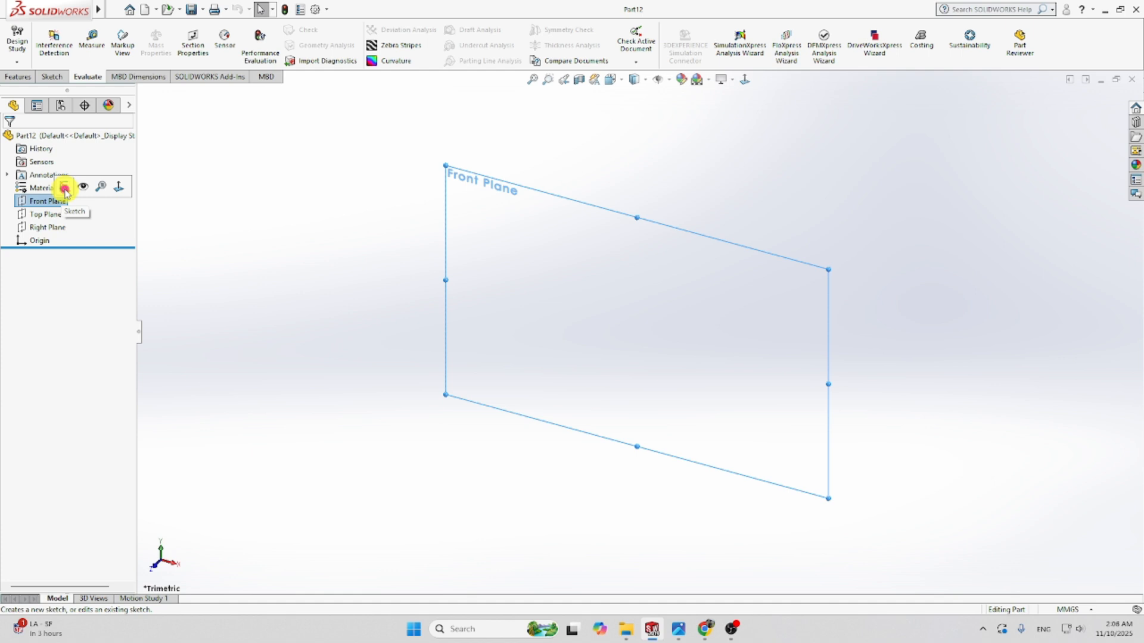
# - Start a sketch on the Front Plane and draw a circle of about 28 mm radius centred on the origin
pyautogui.click(66, 190)
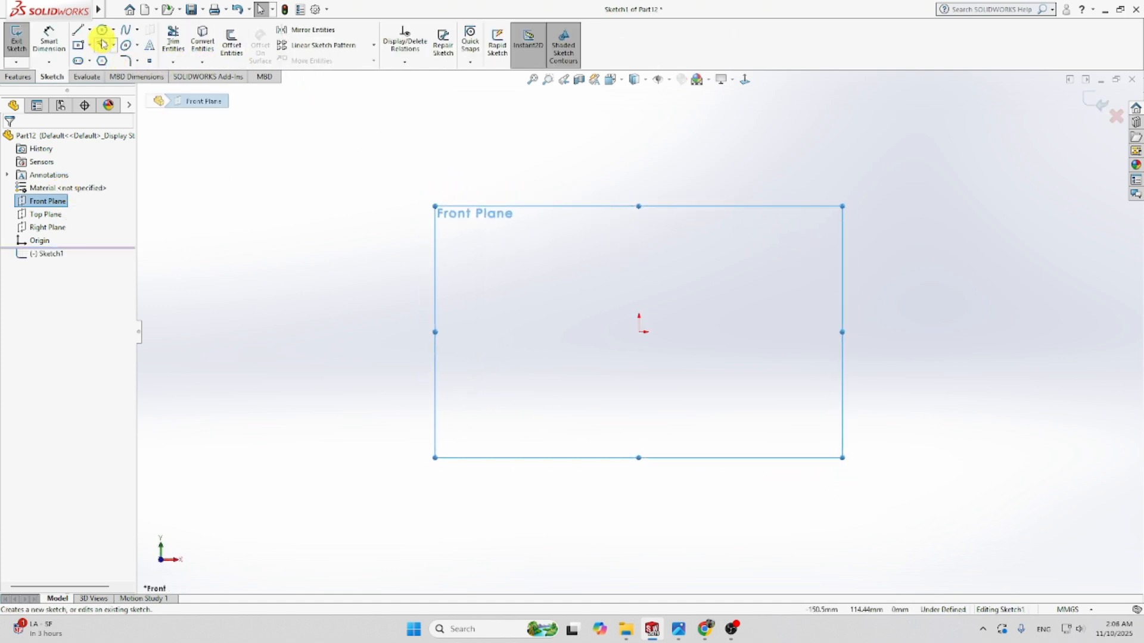
pyautogui.click(102, 30)
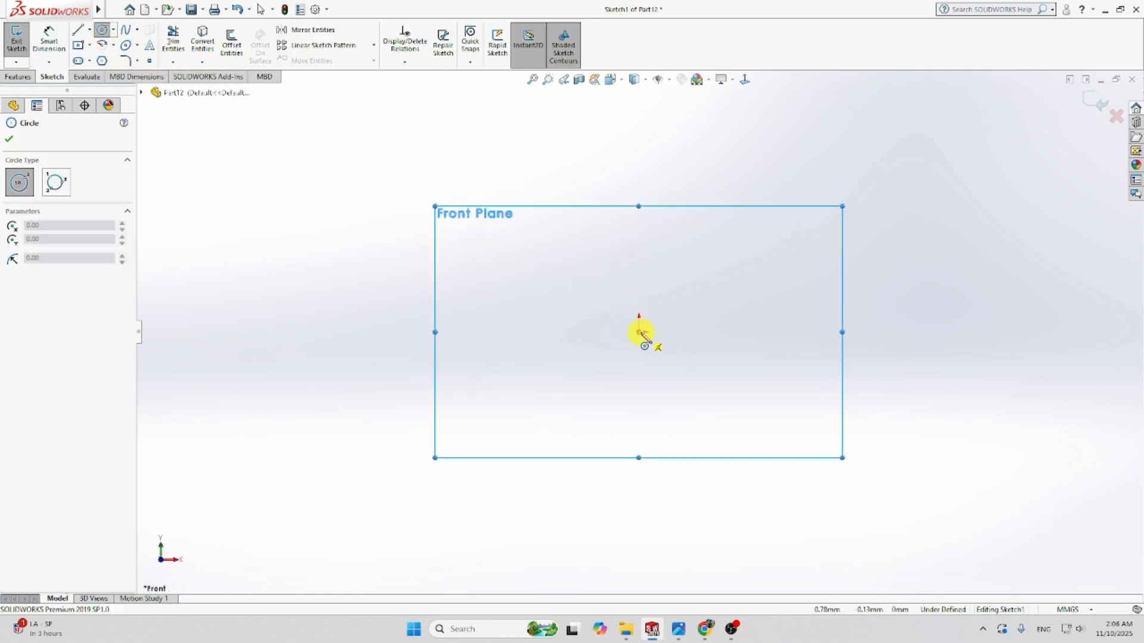
pyautogui.click(640, 332)
pyautogui.click(694, 299)
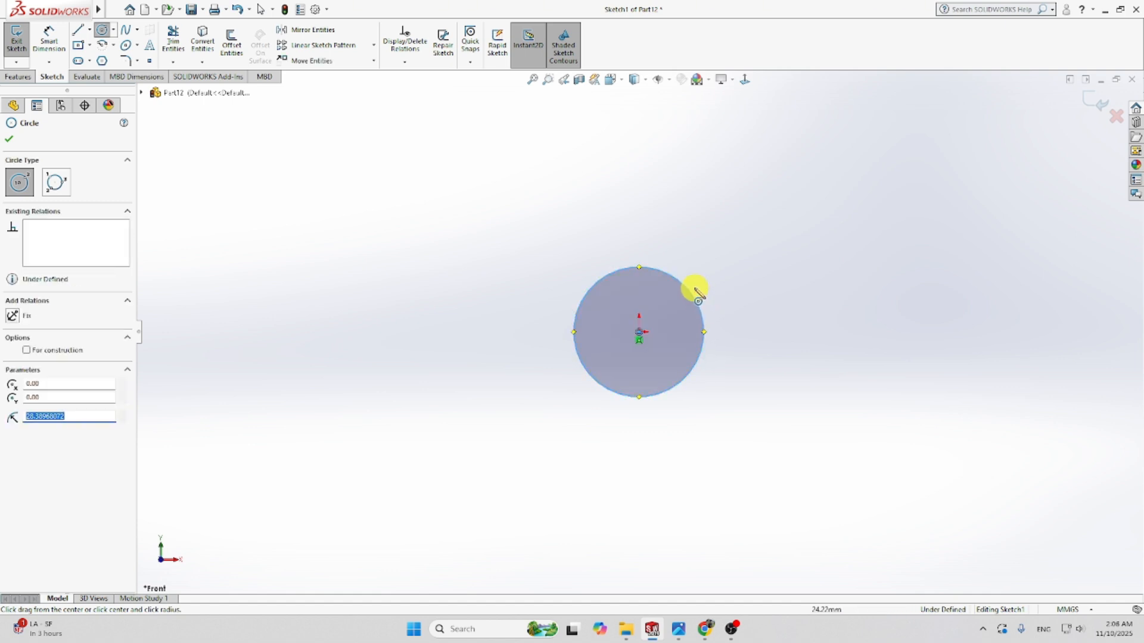
# - Dimension the circle's diameter to 50 mm
pyautogui.click(49, 41)
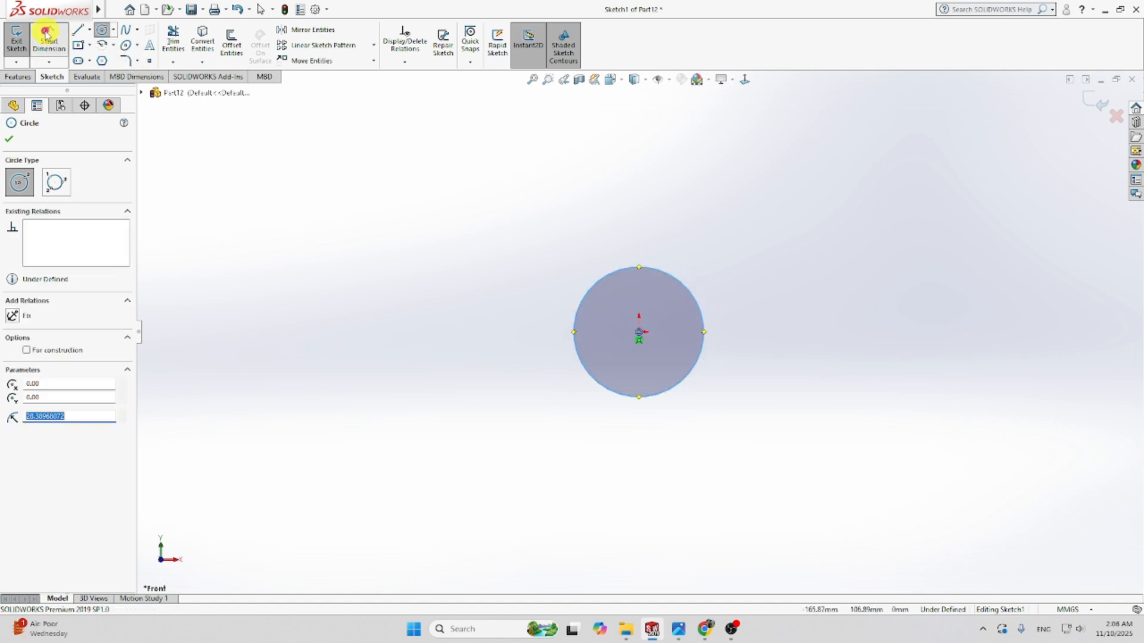
pyautogui.click(654, 272)
pyautogui.click(685, 250)
pyautogui.write('50')
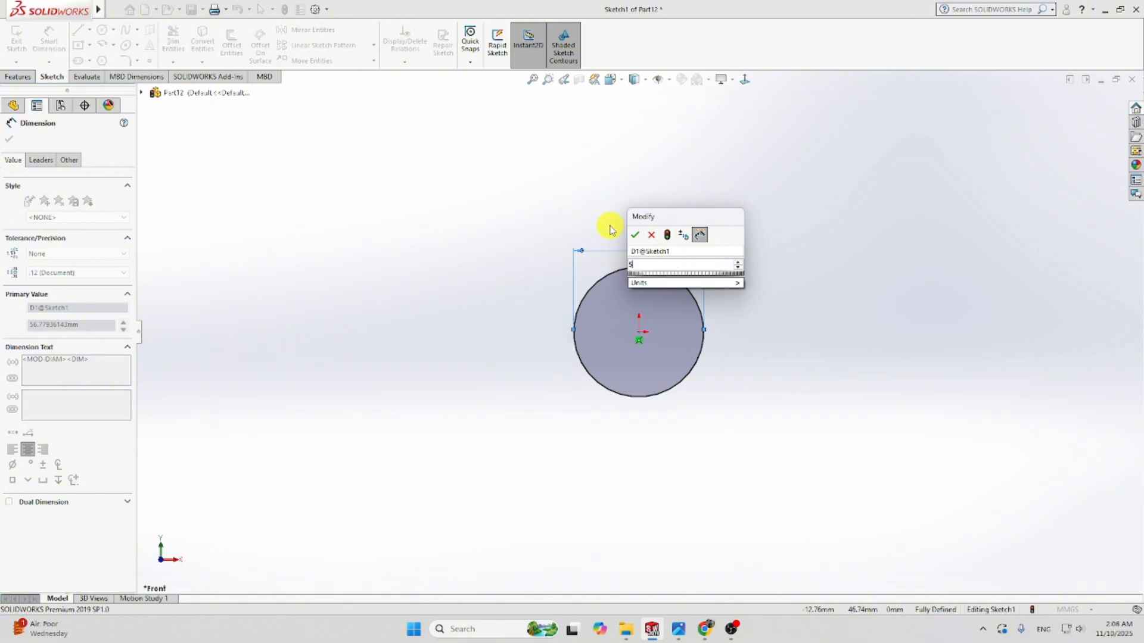
pyautogui.click(635, 235)
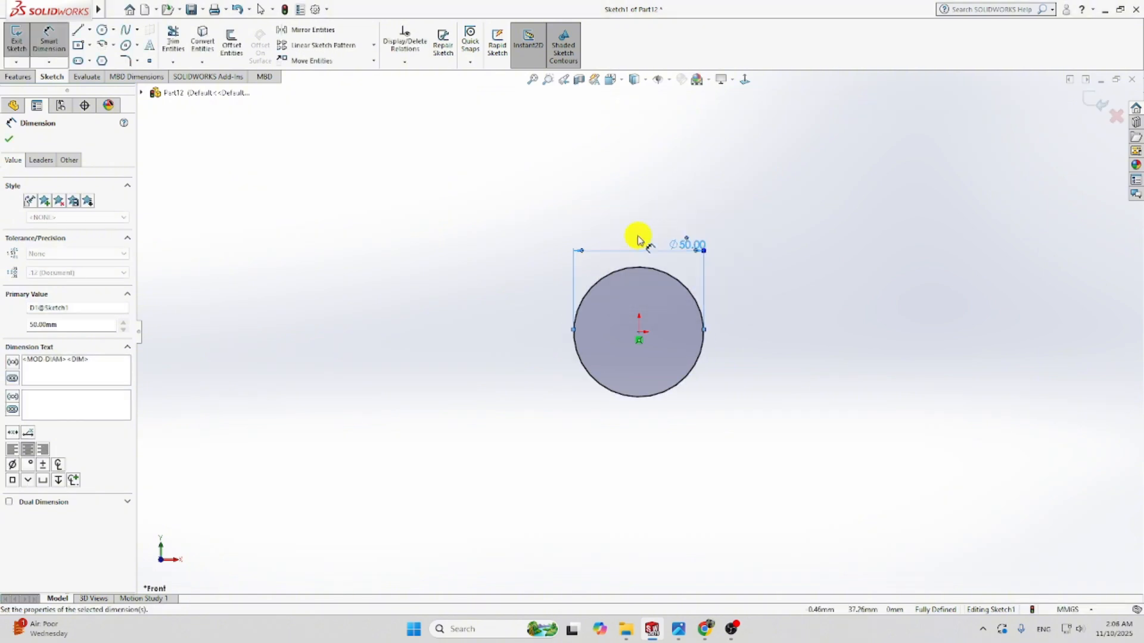
pyautogui.click(10, 140)
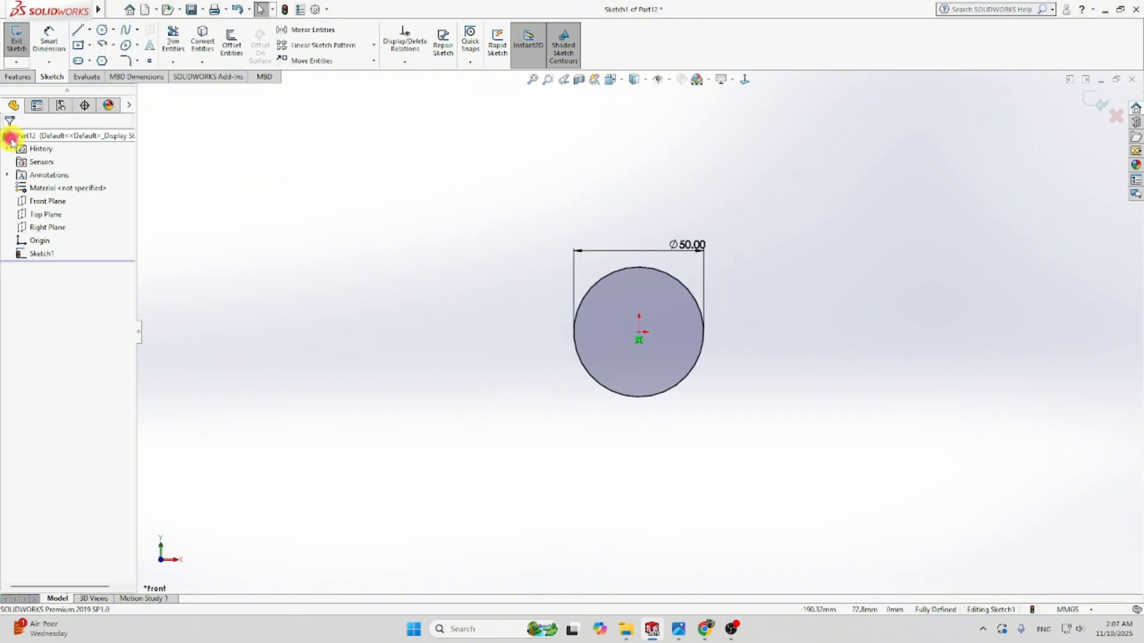
# - Create a clockwise constant-pitch helix from the circle with a 15 mm pitch, 10 revolutions and a 180° start angle
pyautogui.click(18, 77)
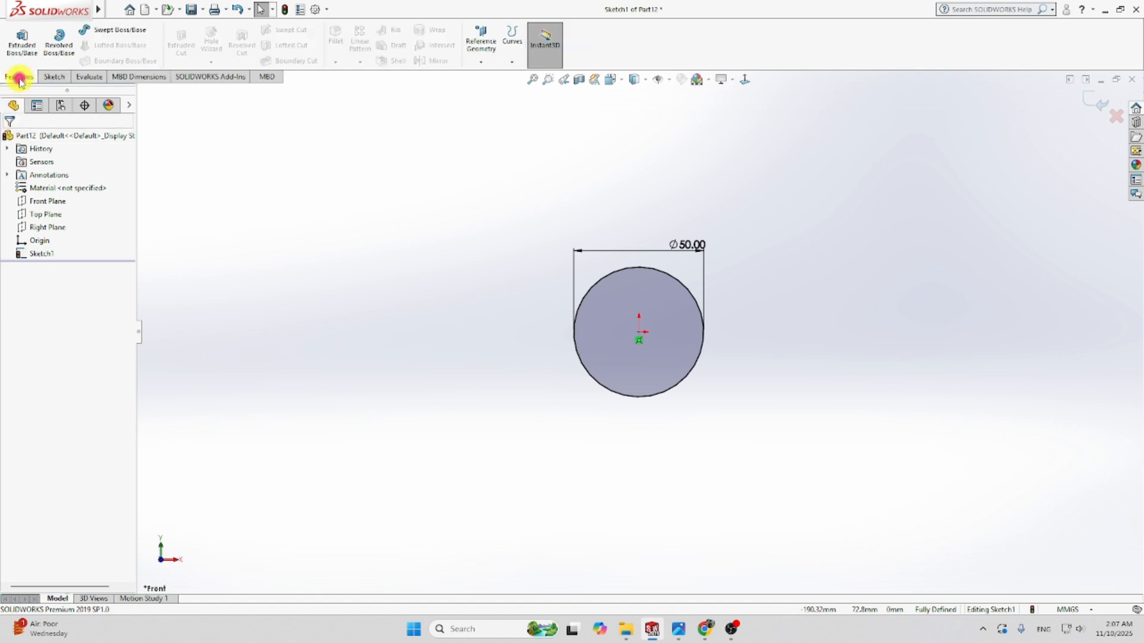
pyautogui.click(515, 64)
pyautogui.click(523, 76)
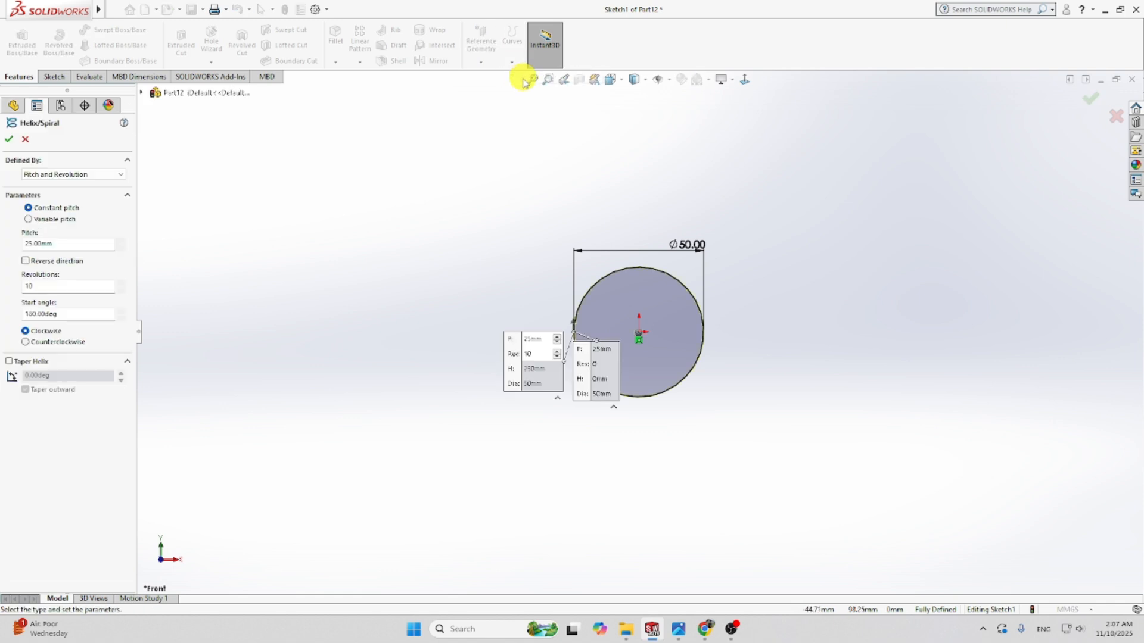
pyautogui.moveTo(543, 312); pyautogui.dragTo(680, 326, button='middle')
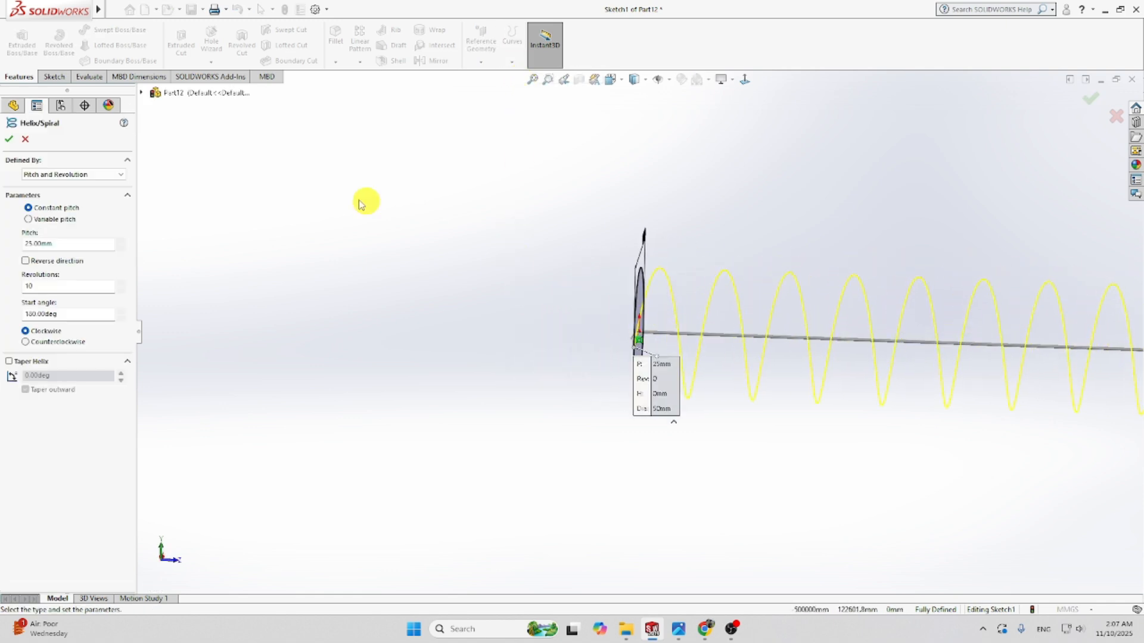
pyautogui.scroll(6, 361, 204)
pyautogui.scroll(-2, 875, 360)
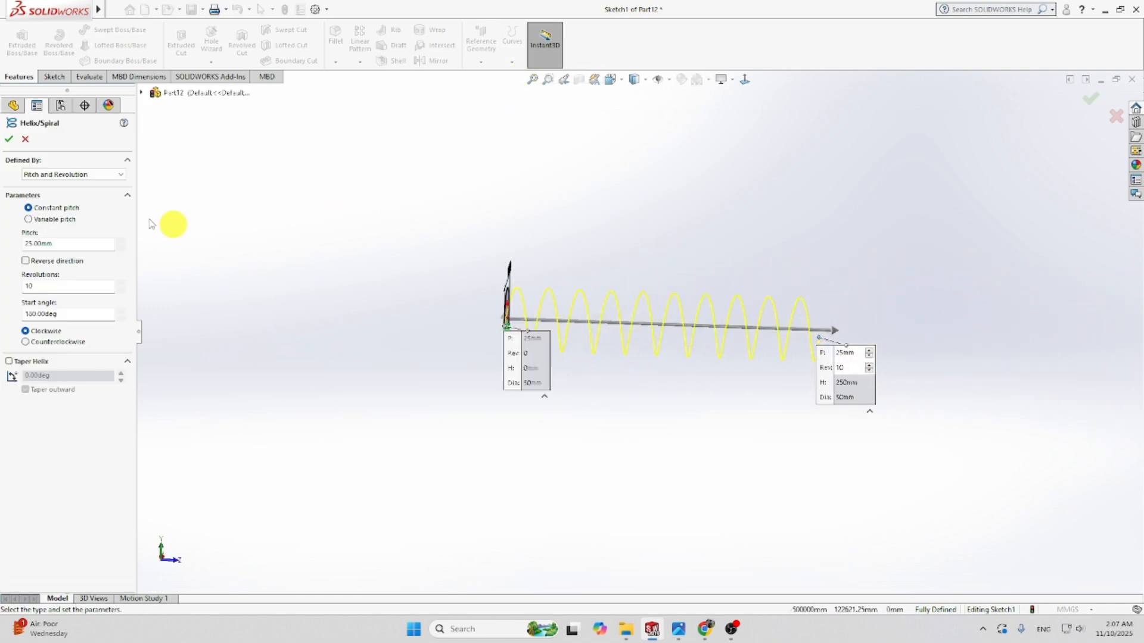
pyautogui.moveTo(67, 244); pyautogui.dragTo(2, 246)
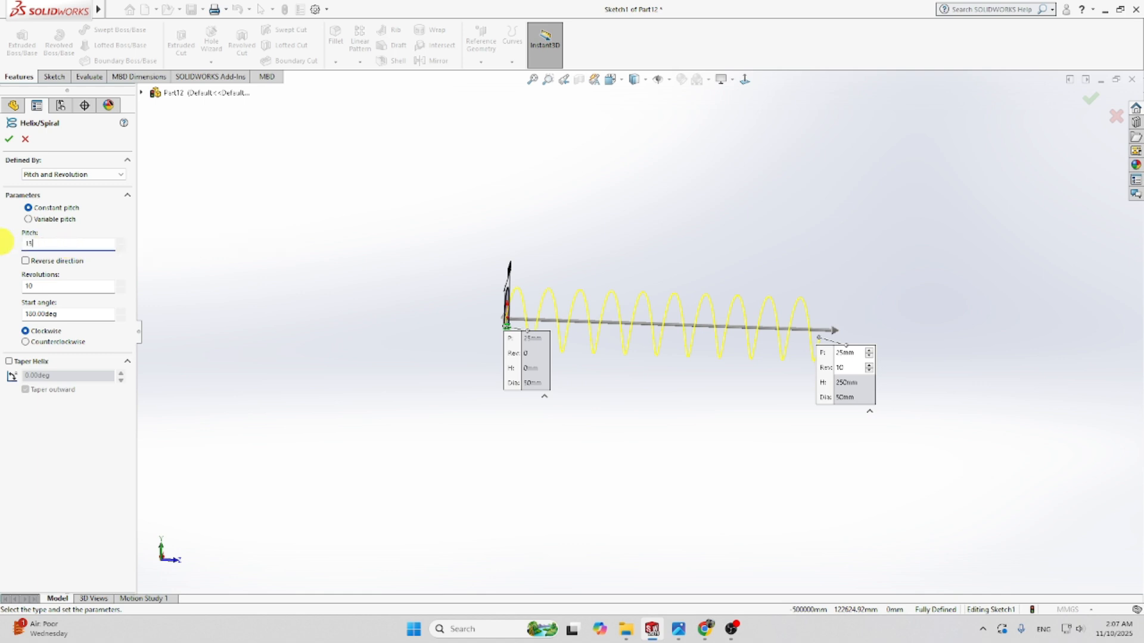
pyautogui.click(34, 286)
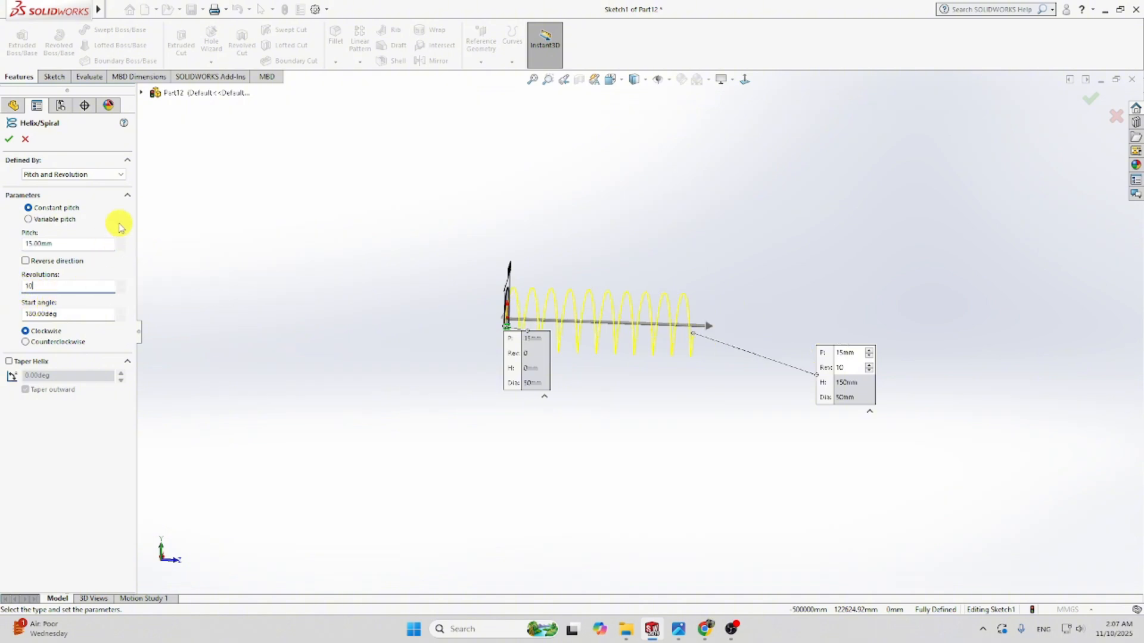
pyautogui.click(9, 144)
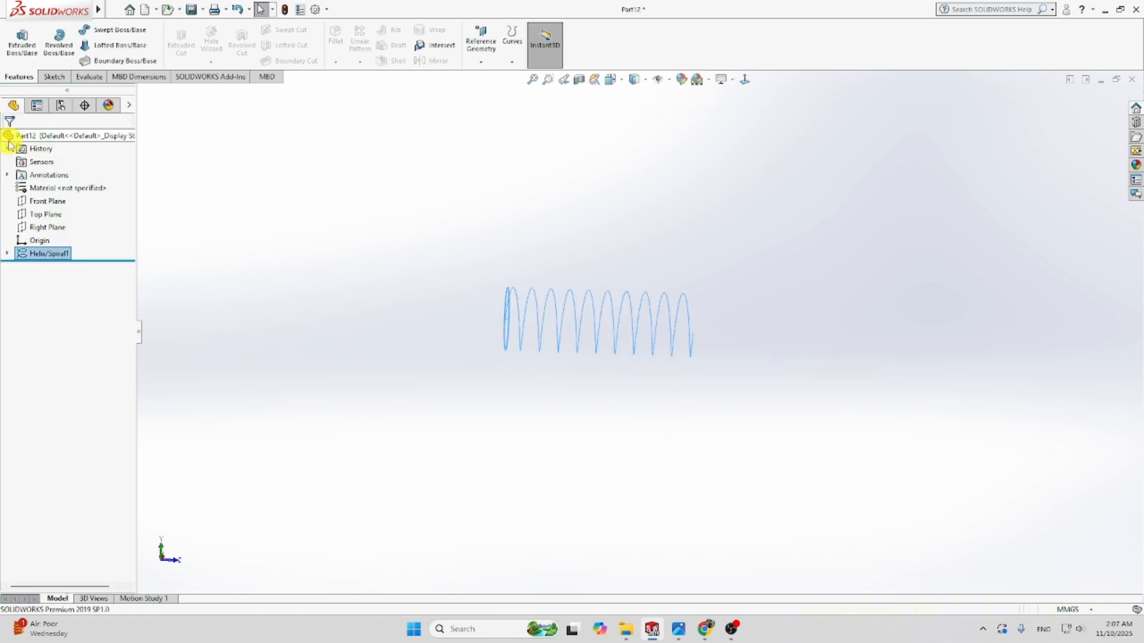
# - Start a new sketch on the Top Plane, perpendicular to the helix's start point, and view it face-on
pyautogui.moveTo(572, 383); pyautogui.dragTo(490, 281, button='middle')
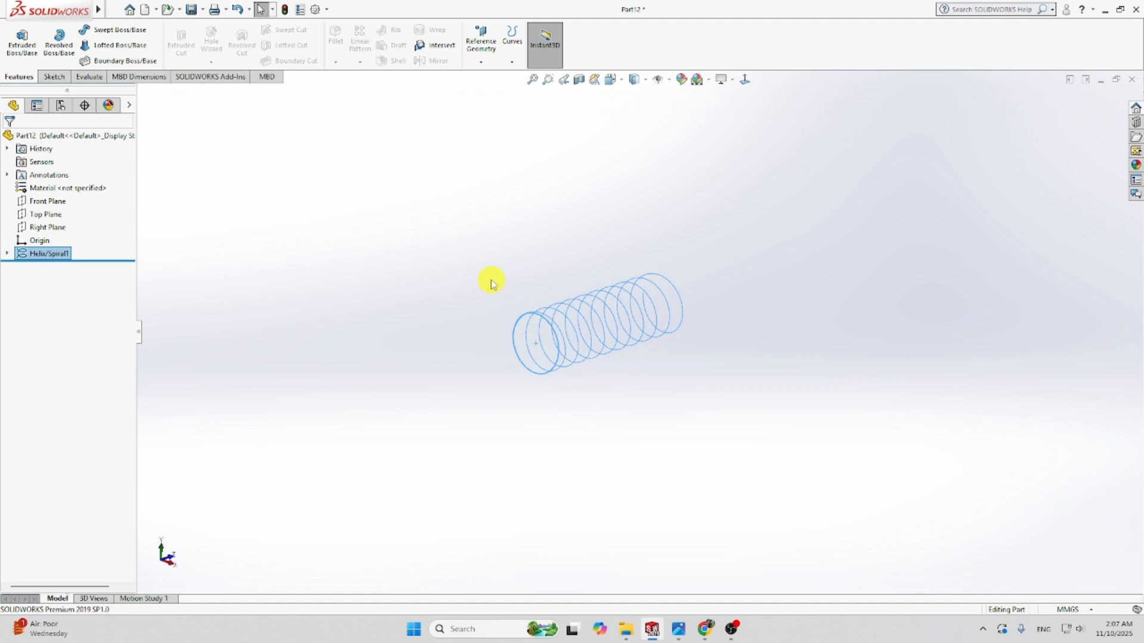
pyautogui.click(360, 285)
pyautogui.moveTo(543, 377); pyautogui.dragTo(549, 296, button='middle')
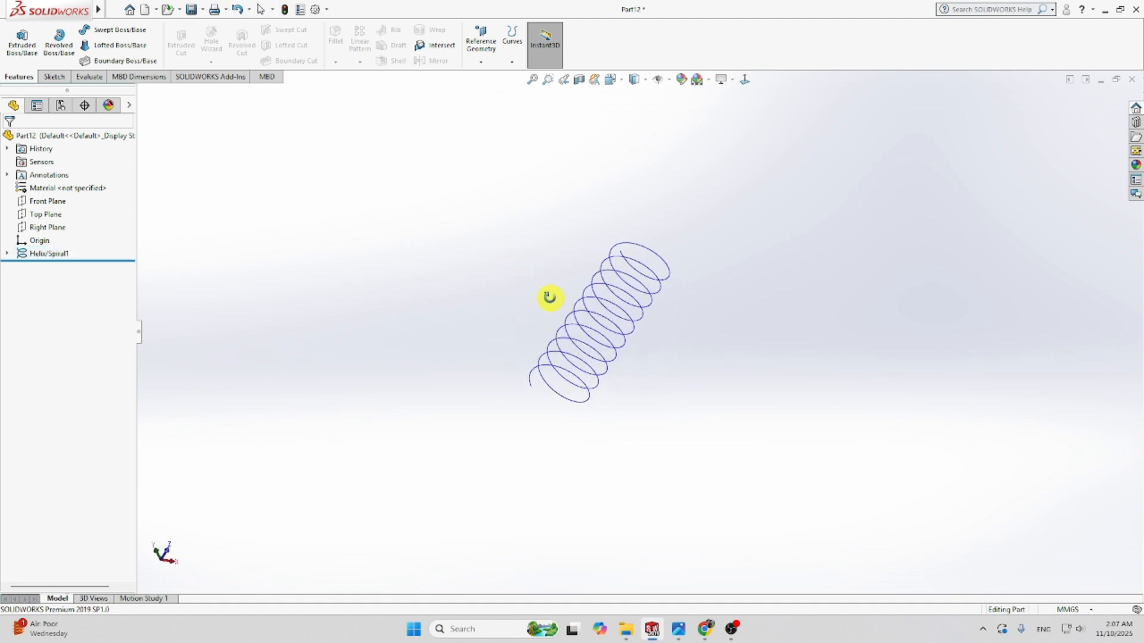
pyautogui.click(45, 202)
pyautogui.click(46, 215)
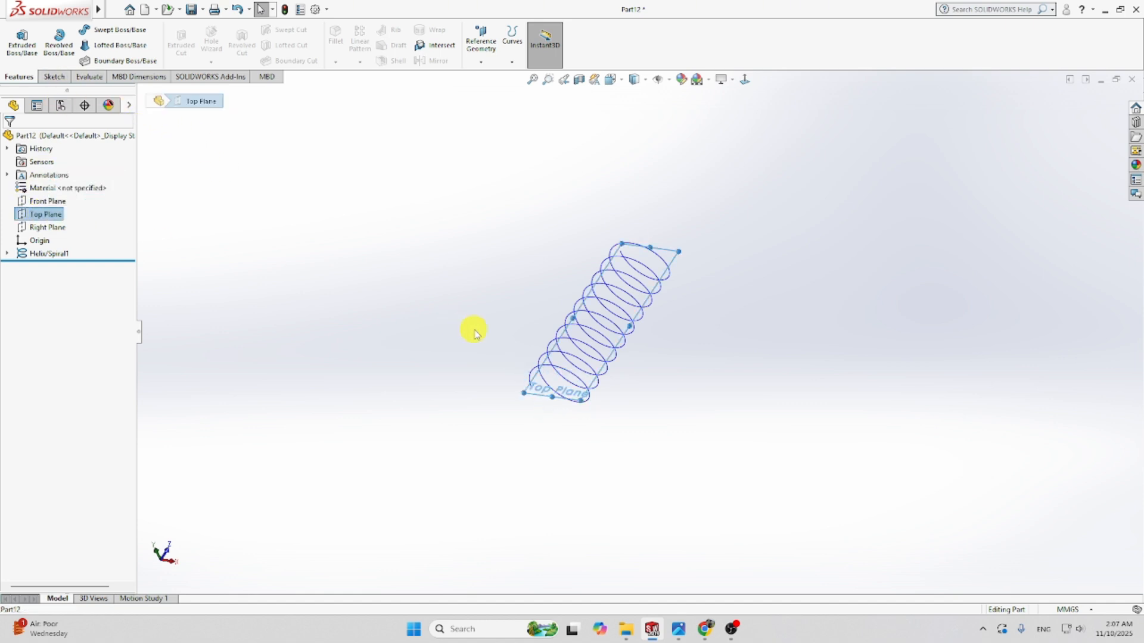
pyautogui.moveTo(475, 332)
pyautogui.mouseDown(button='middle')
pyautogui.moveTo(536, 417)
pyautogui.moveTo(466, 337)
pyautogui.mouseUp(button='middle')
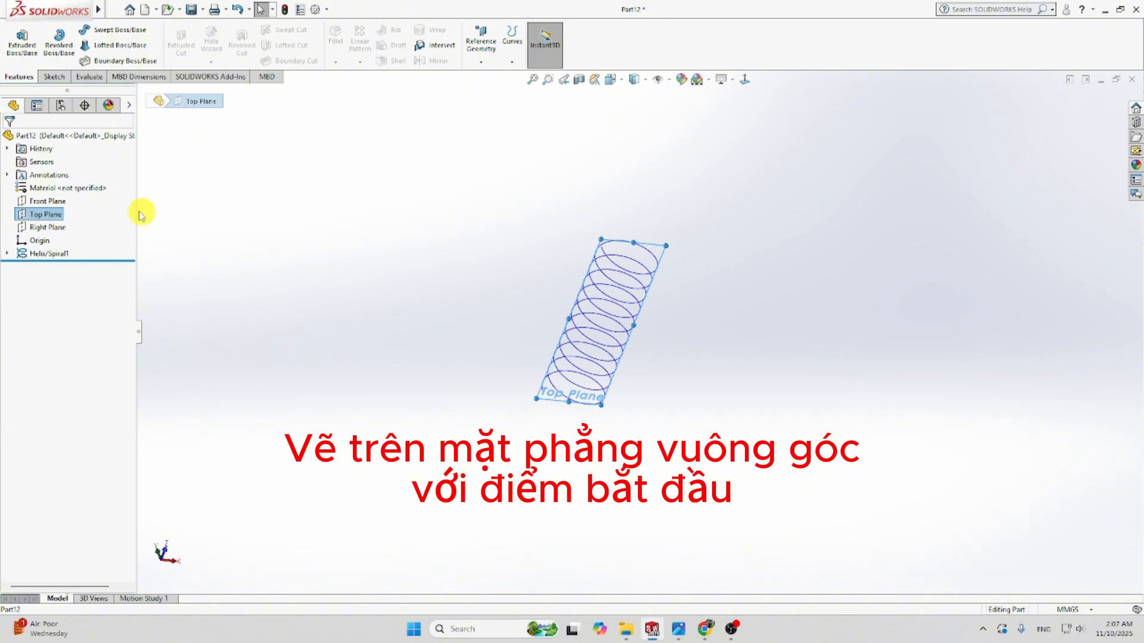
pyautogui.rightClick(54, 214)
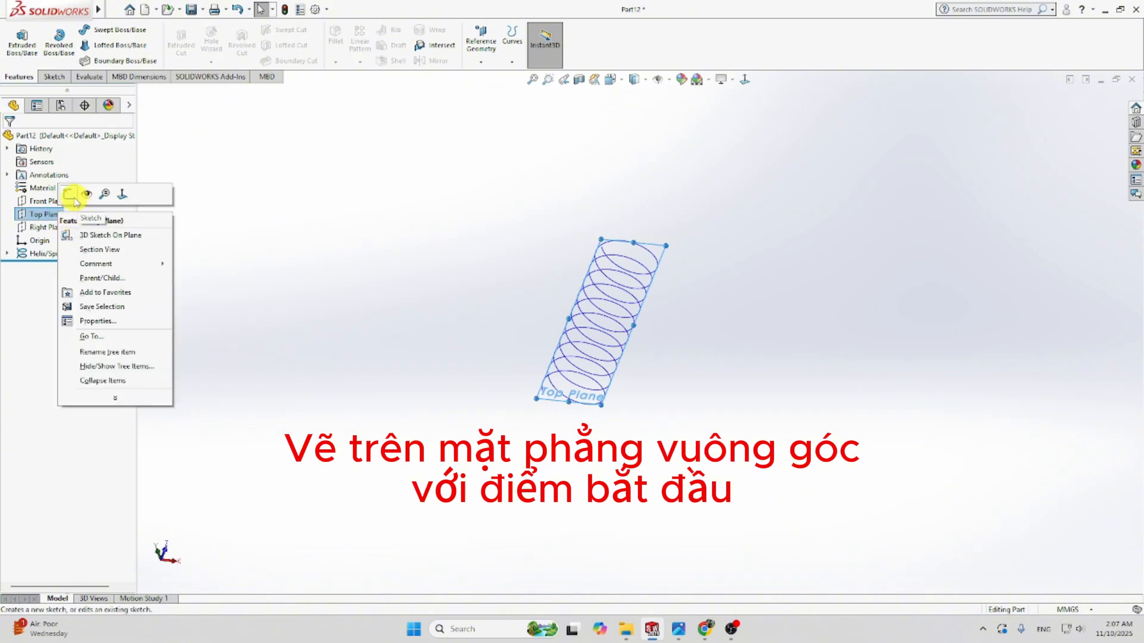
pyautogui.click(71, 195)
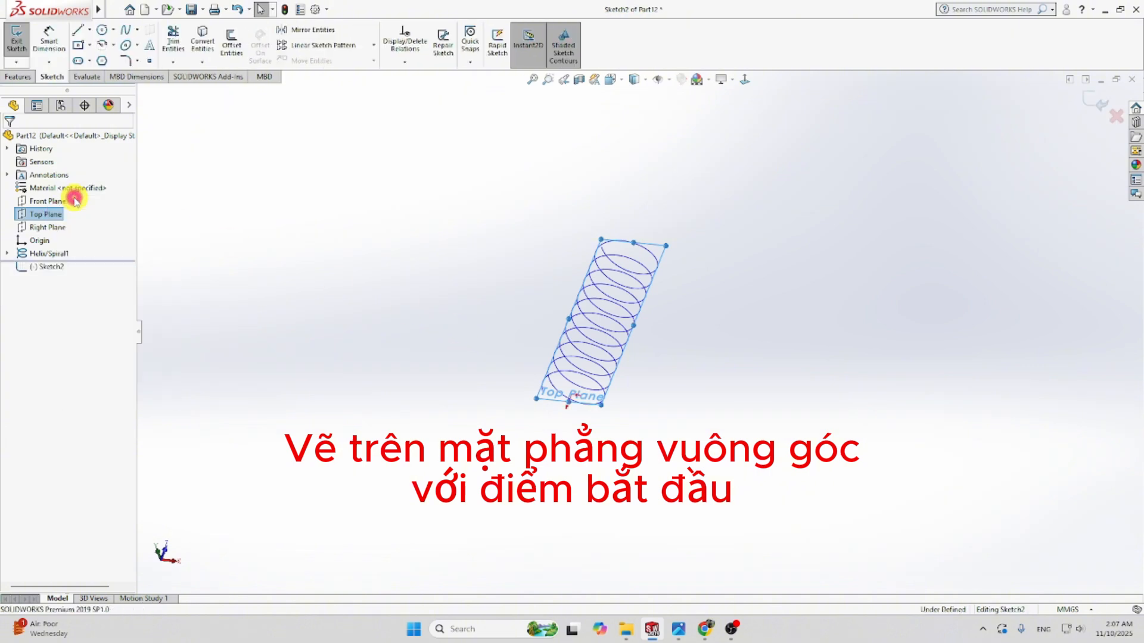
pyautogui.click(745, 79)
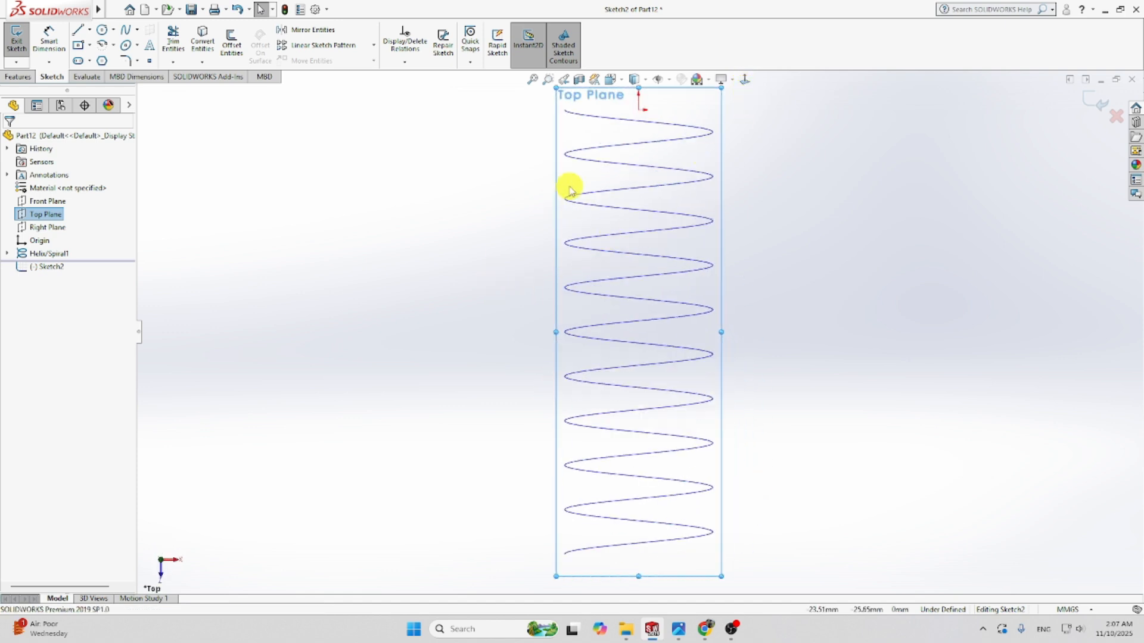
pyautogui.scroll(3, 595, 151)
pyautogui.scroll(-3, 637, 184)
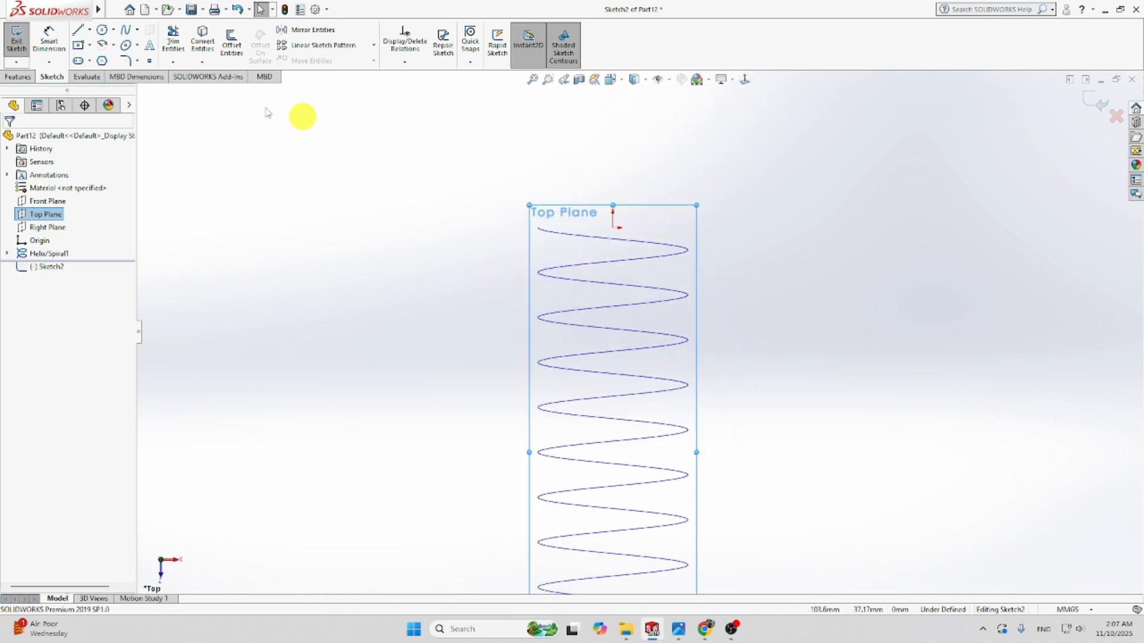
pyautogui.click(202, 38)
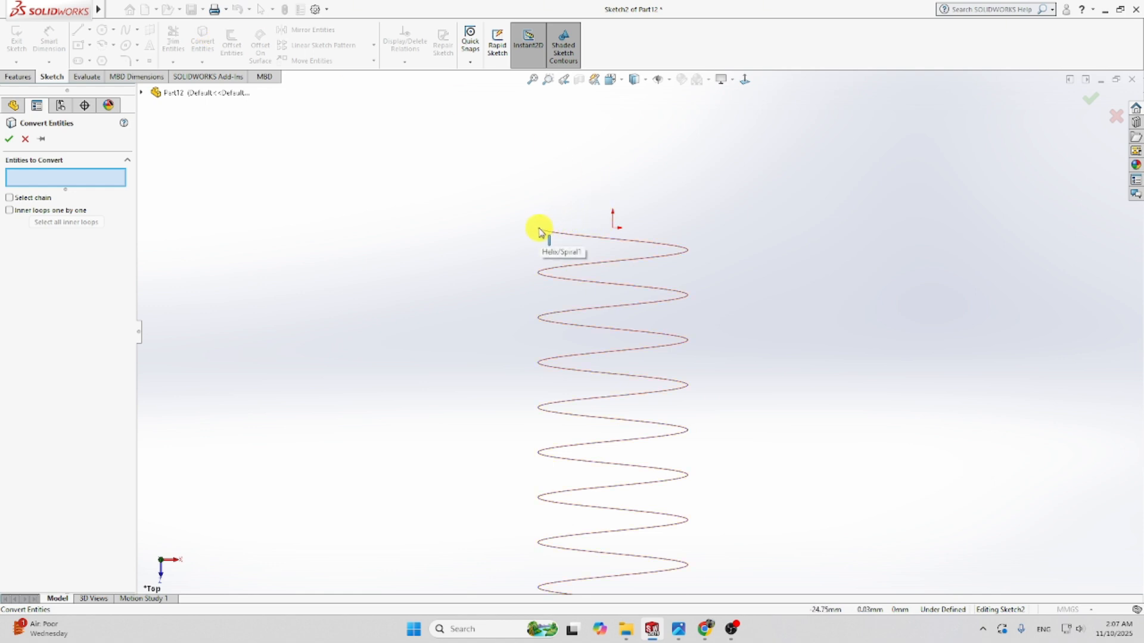
pyautogui.scroll(-5, 539, 231)
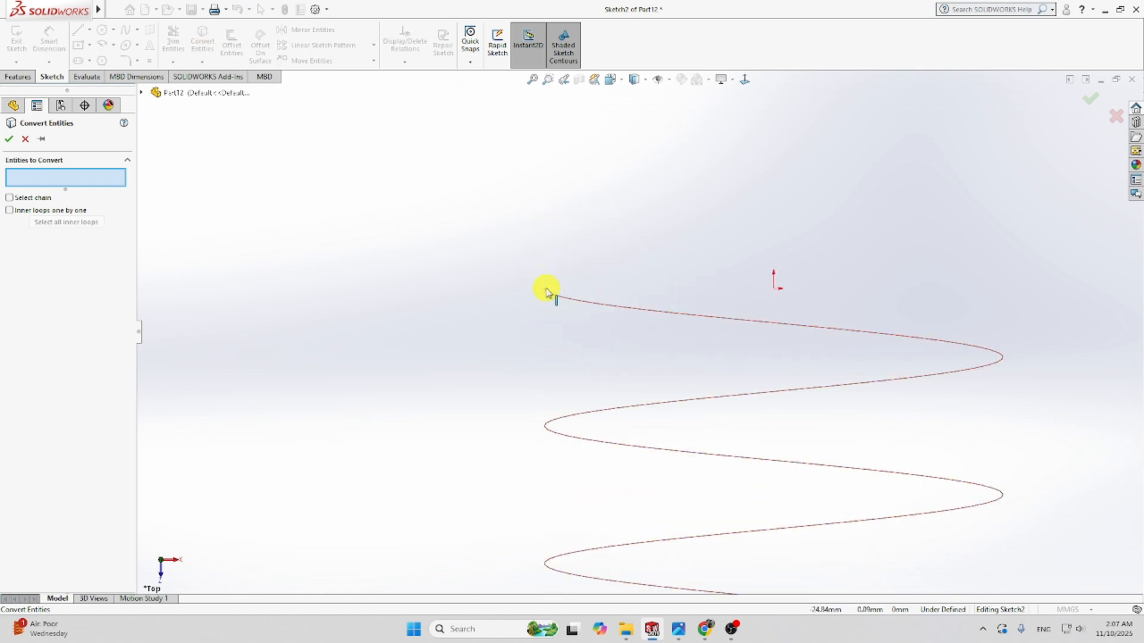
pyautogui.click(9, 139)
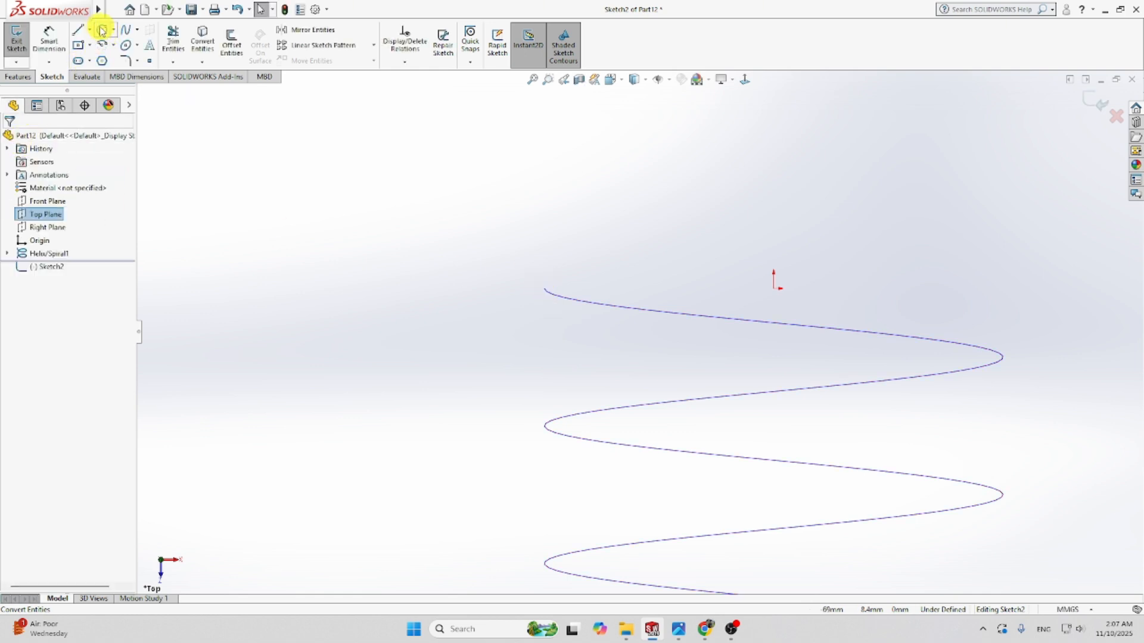
# - Sketch a circle of about 2.5 mm radius just outside the helix's start point
pyautogui.click(102, 29)
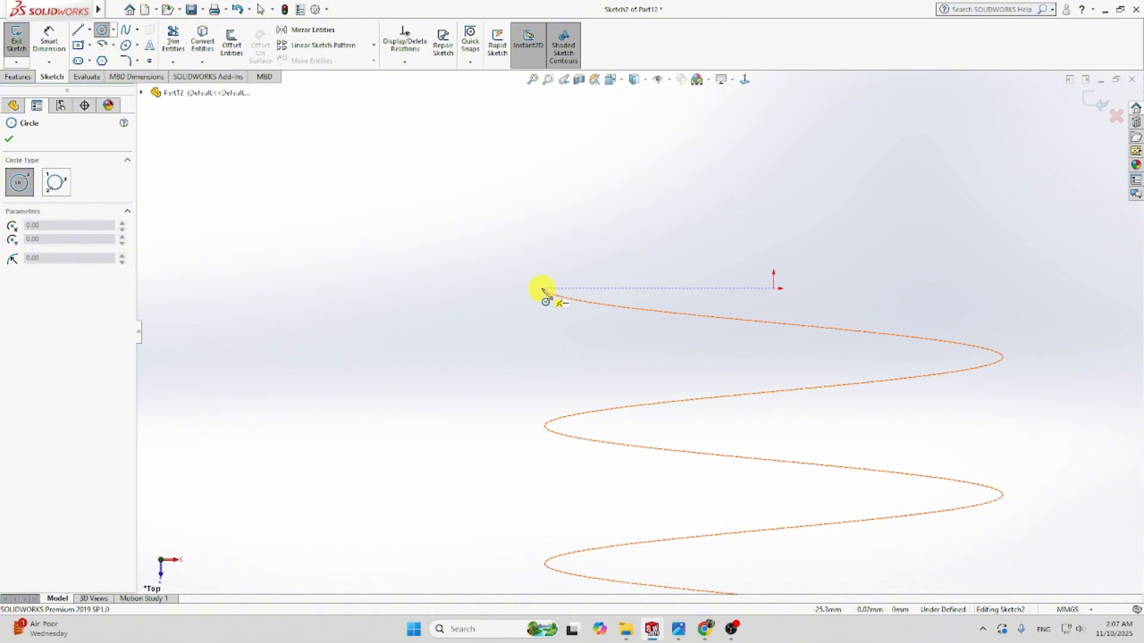
pyautogui.moveTo(485, 281); pyautogui.dragTo(508, 266)
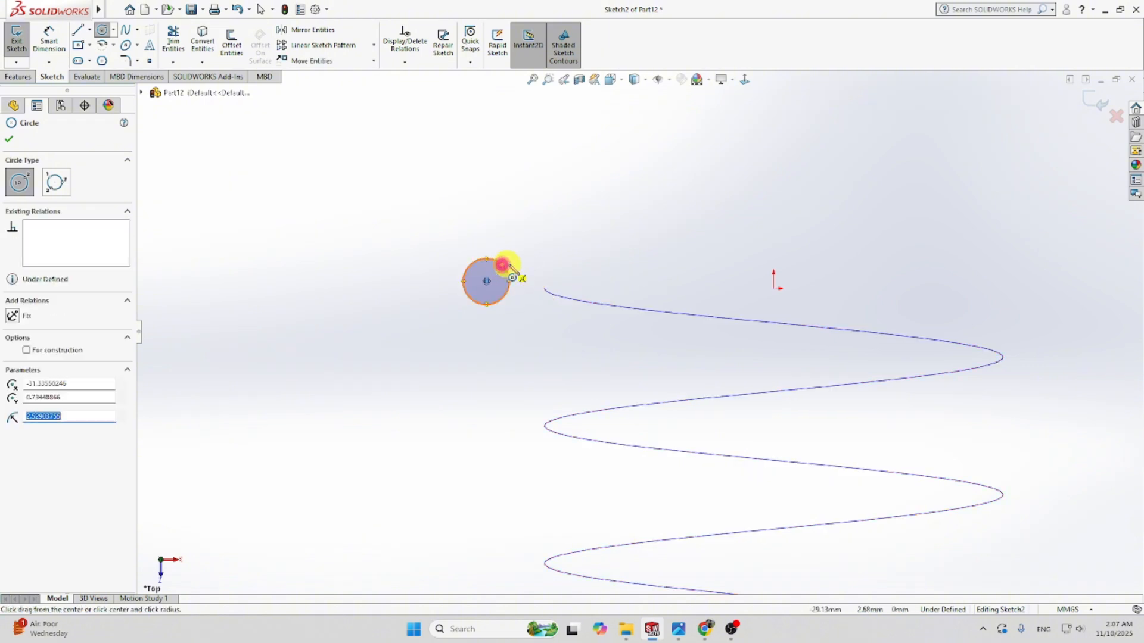
pyautogui.click(10, 139)
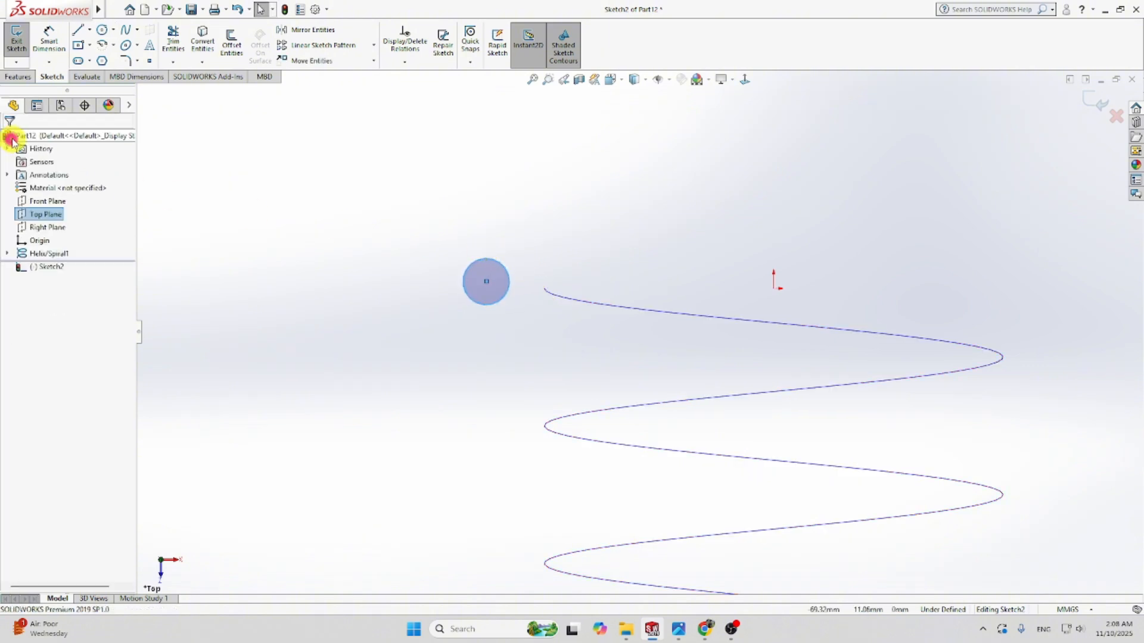
# - Dimension the small circle's diameter to 5 mm
pyautogui.click(48, 39)
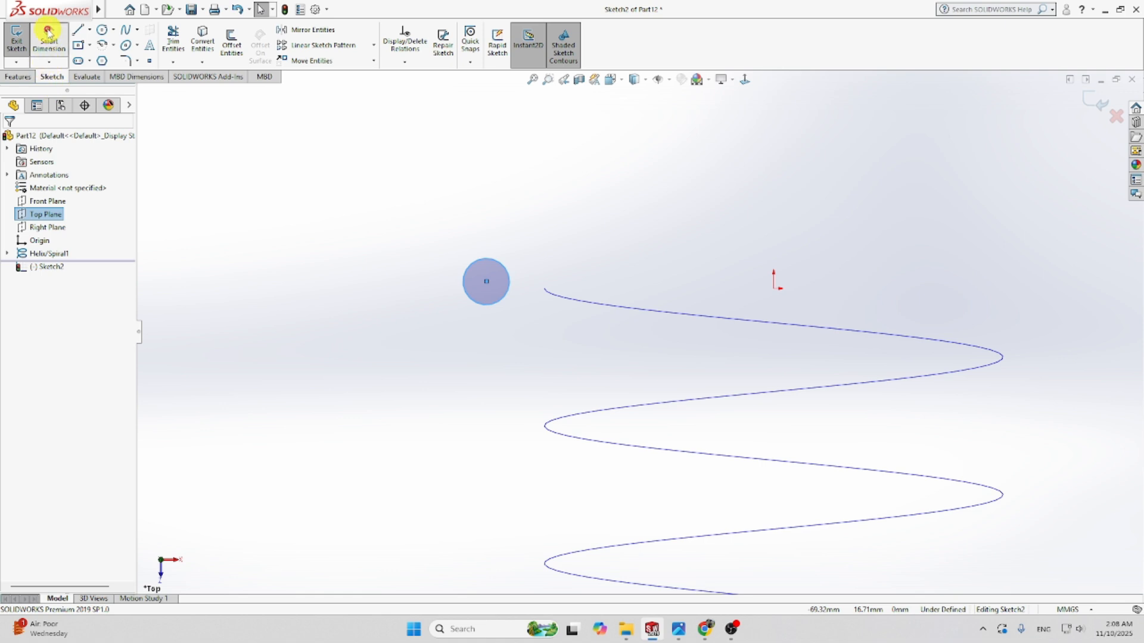
pyautogui.click(476, 268)
pyautogui.click(542, 278)
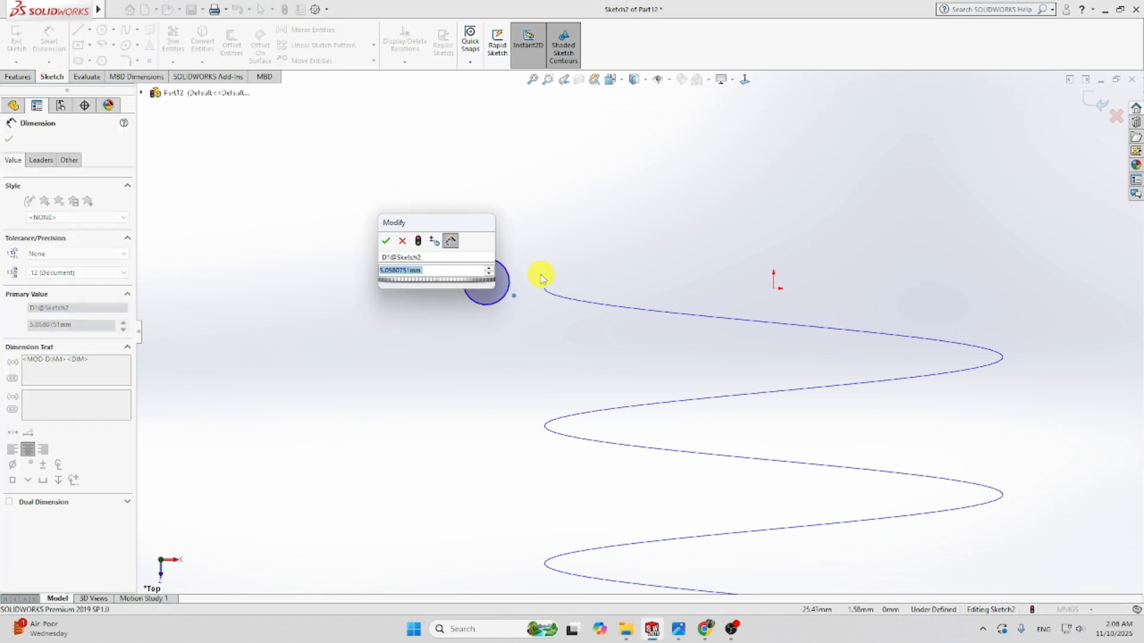
pyautogui.write('5')
pyautogui.press('Return')
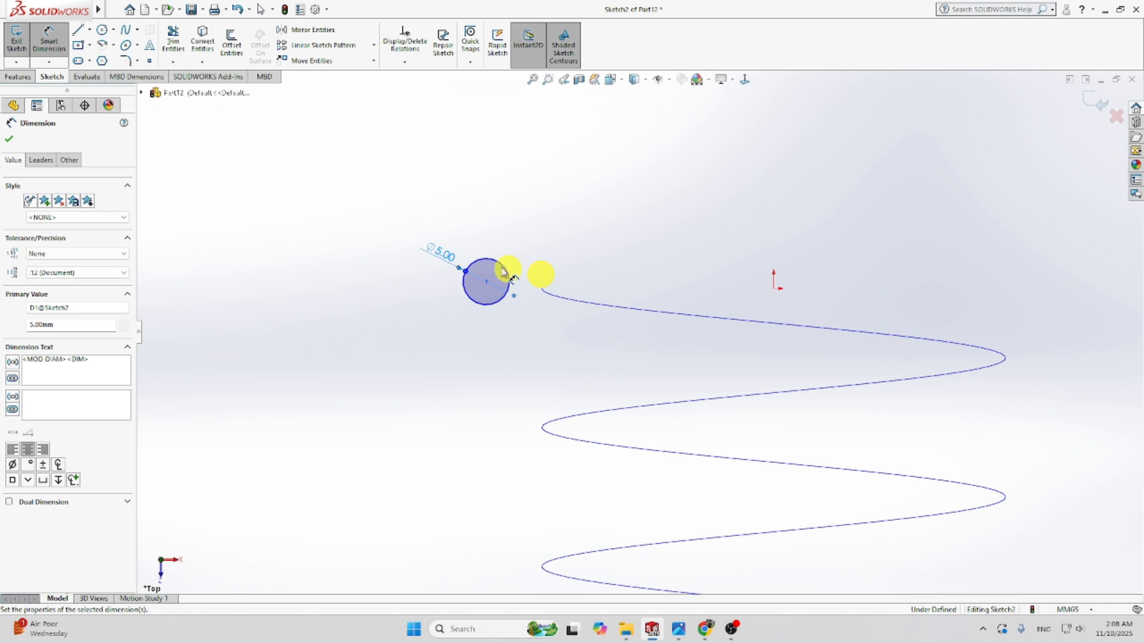
pyautogui.click(13, 141)
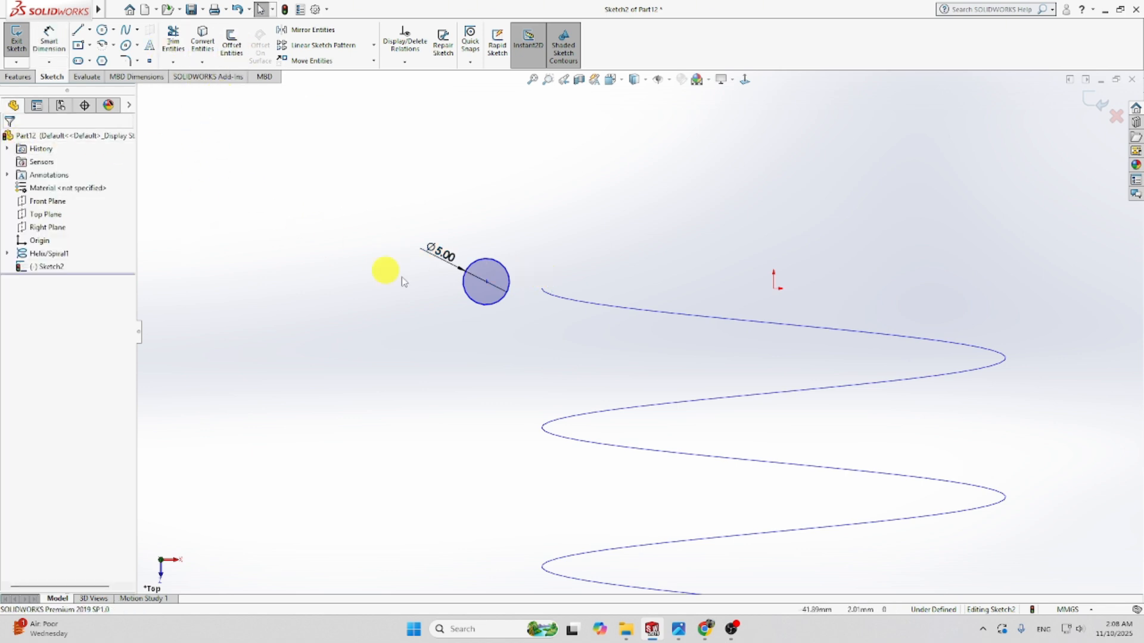
# - Add a horizontal relation between the small circle's centre and the origin
pyautogui.click(487, 284)
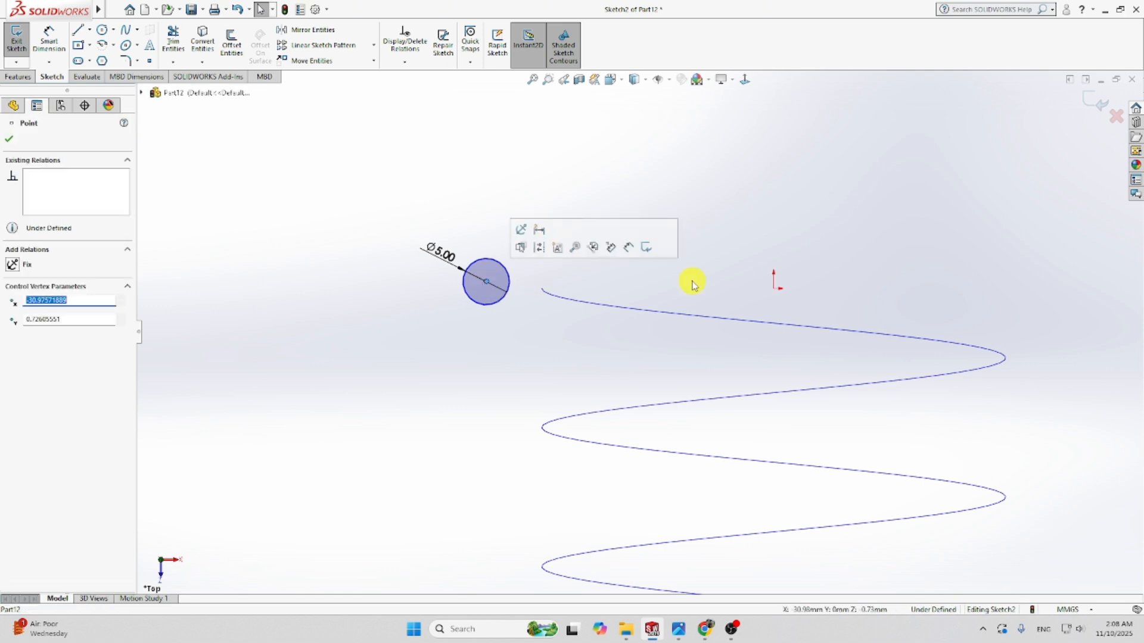
pyautogui.keyDown('ctrl'); pyautogui.click(773, 289); pyautogui.keyUp('ctrl')
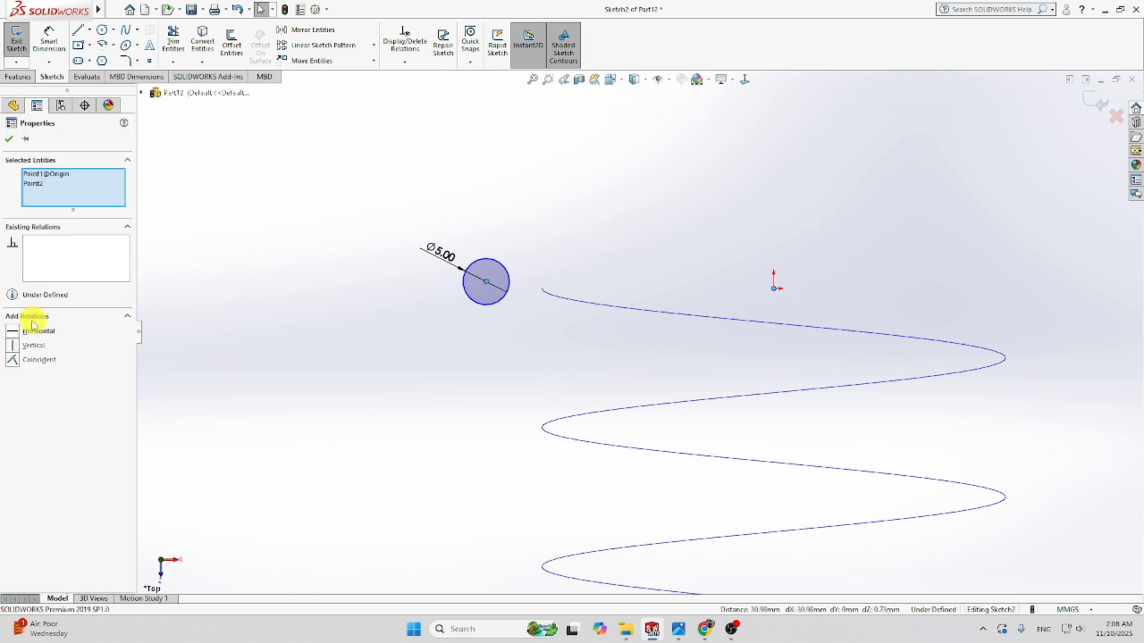
pyautogui.click(13, 332)
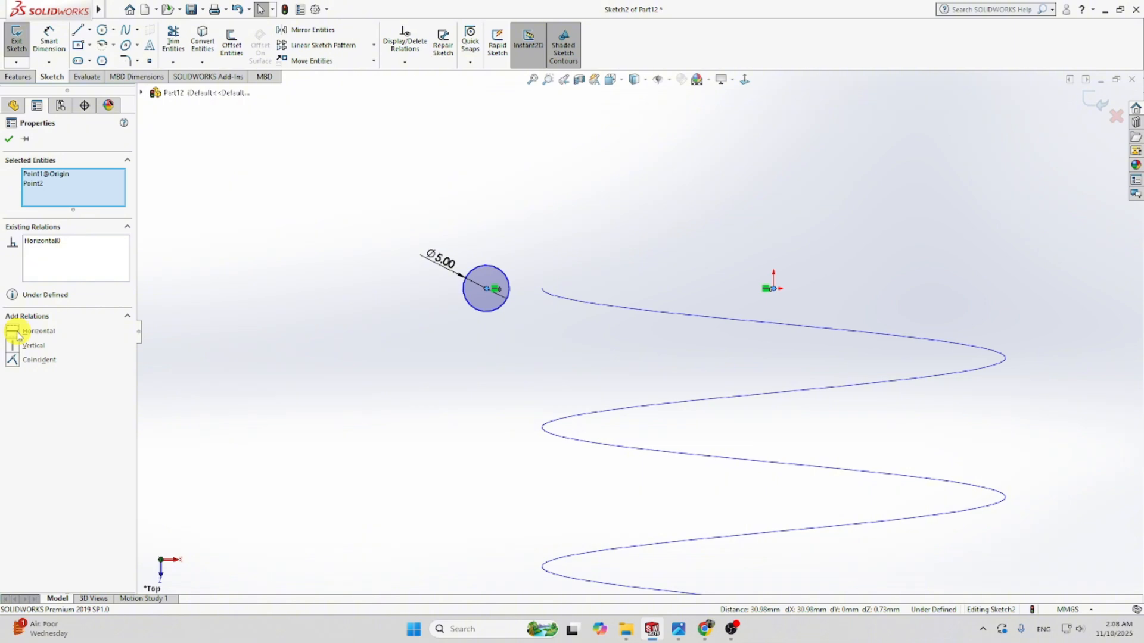
# - Dimension the distance from the small circle's centre to the origin as 25 mm and exit the sketch
pyautogui.click(7, 140)
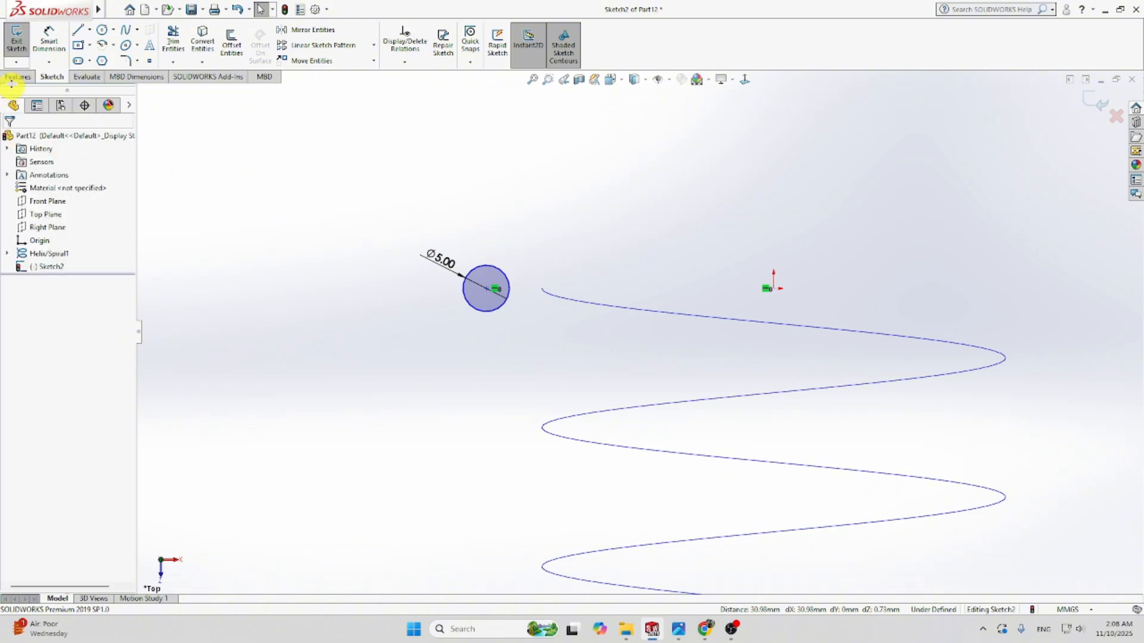
pyautogui.click(49, 40)
pyautogui.click(507, 271)
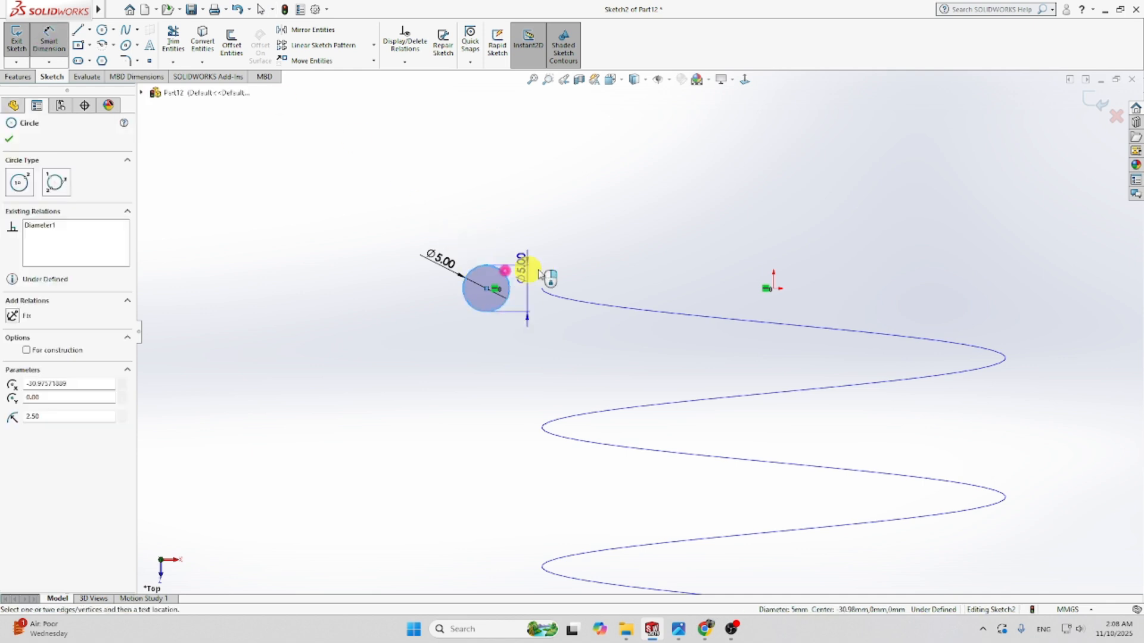
pyautogui.click(774, 287)
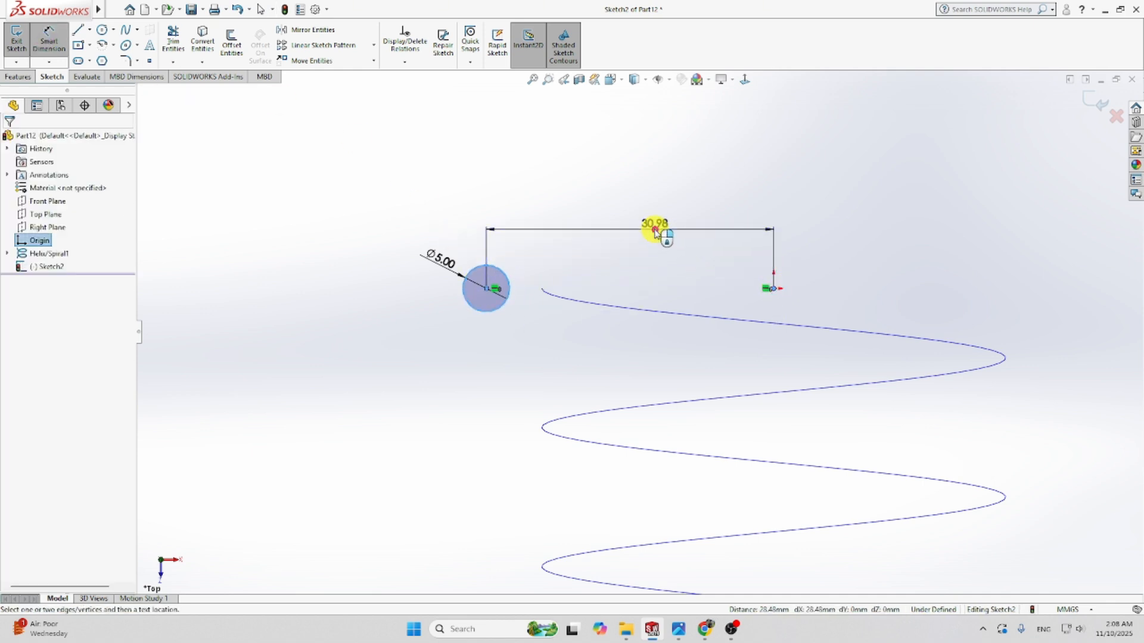
pyautogui.click(655, 231)
pyautogui.write('25')
pyautogui.press('Return')
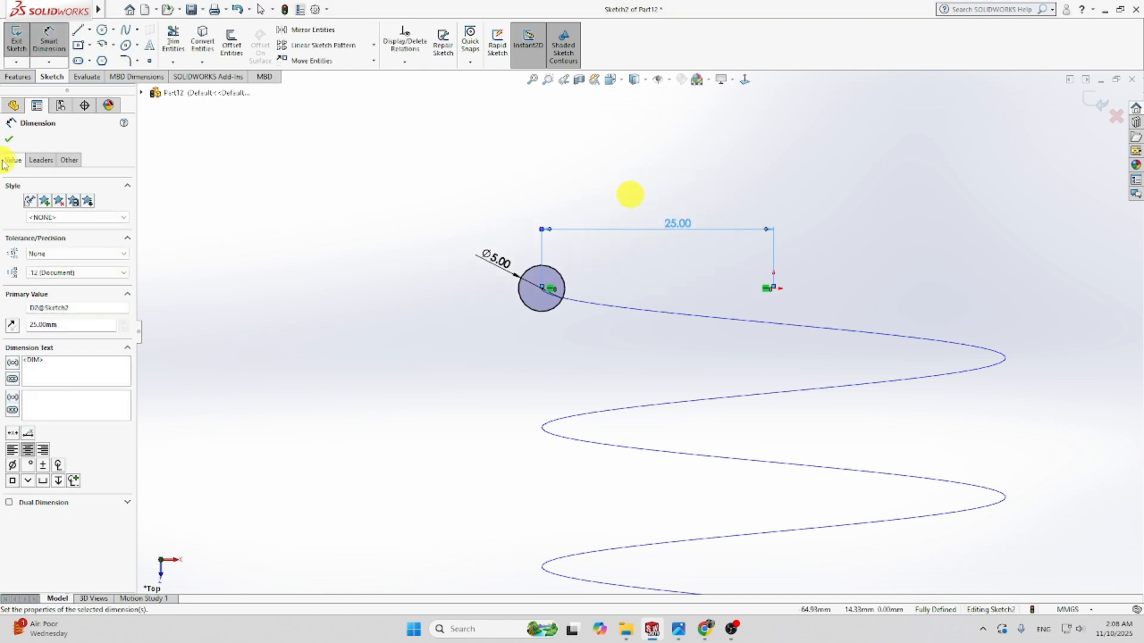
pyautogui.click(10, 138)
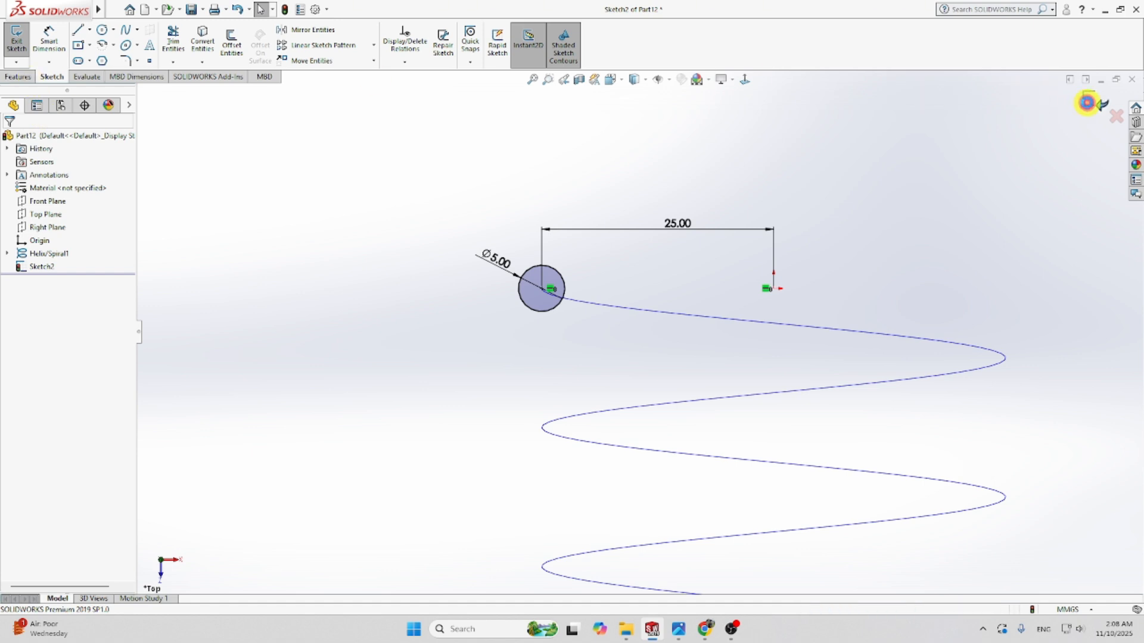
pyautogui.click(1089, 106)
# - Start a Swept Boss/Base with the small circle's sketch as the profile
pyautogui.scroll(3, 553, 327)
pyautogui.moveTo(608, 353); pyautogui.dragTo(700, 347, button='middle')
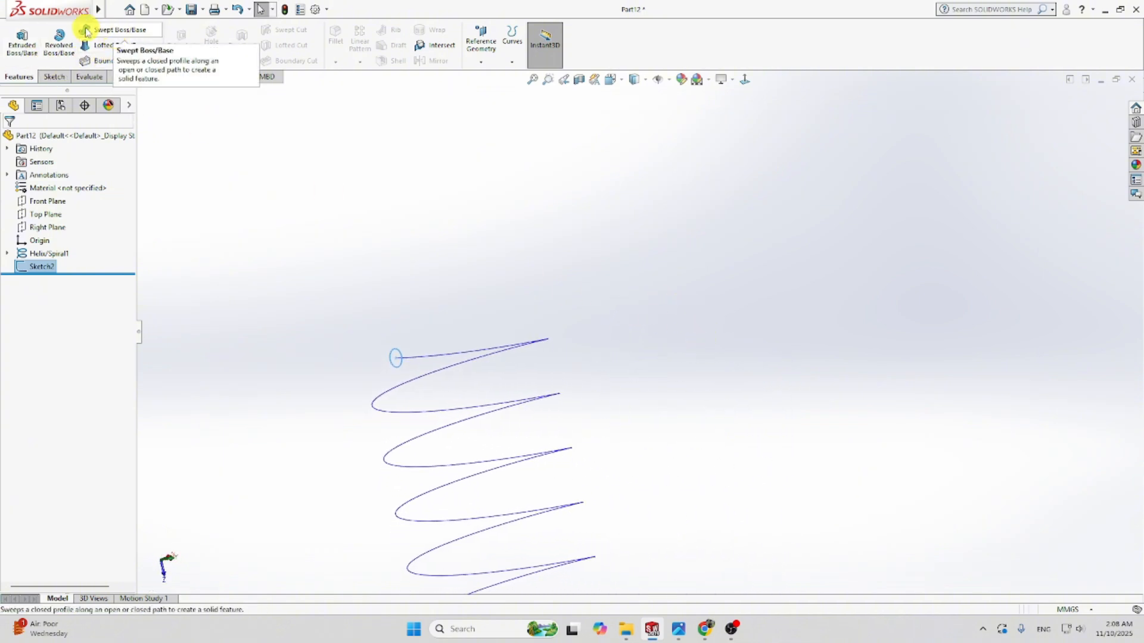
pyautogui.click(111, 31)
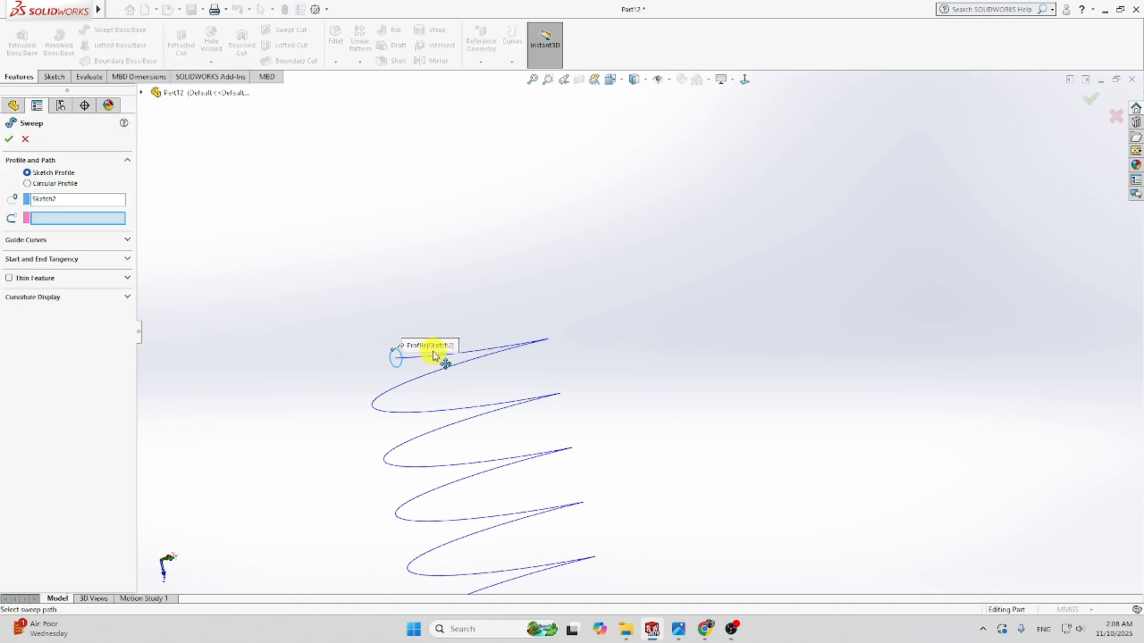
pyautogui.scroll(-2, 399, 364)
pyautogui.scroll(-3, 398, 365)
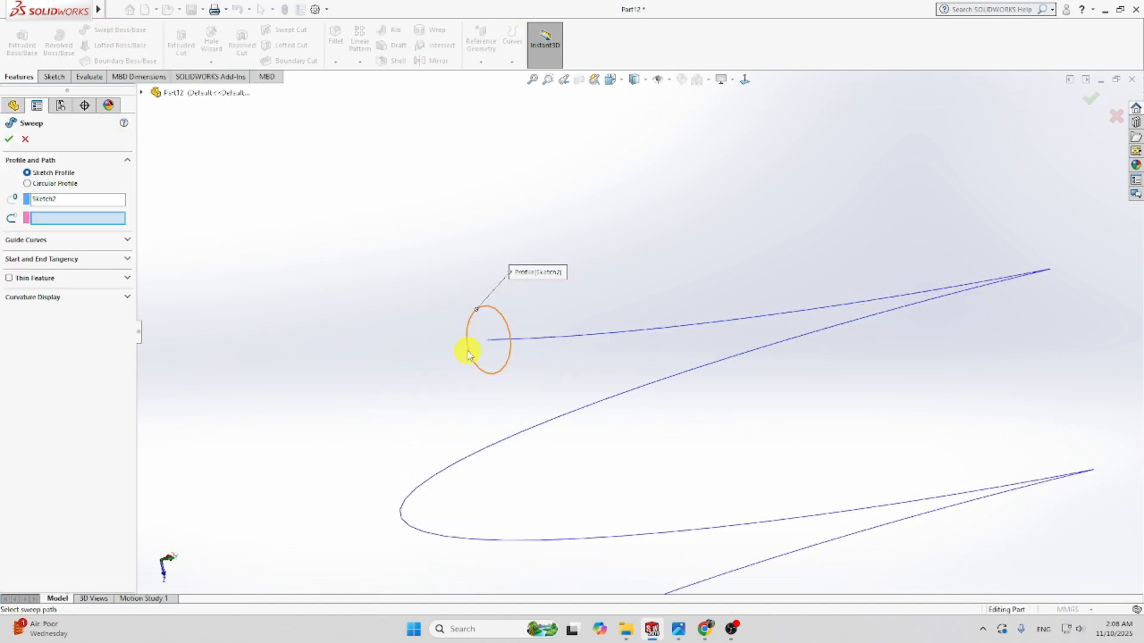
pyautogui.click(467, 354)
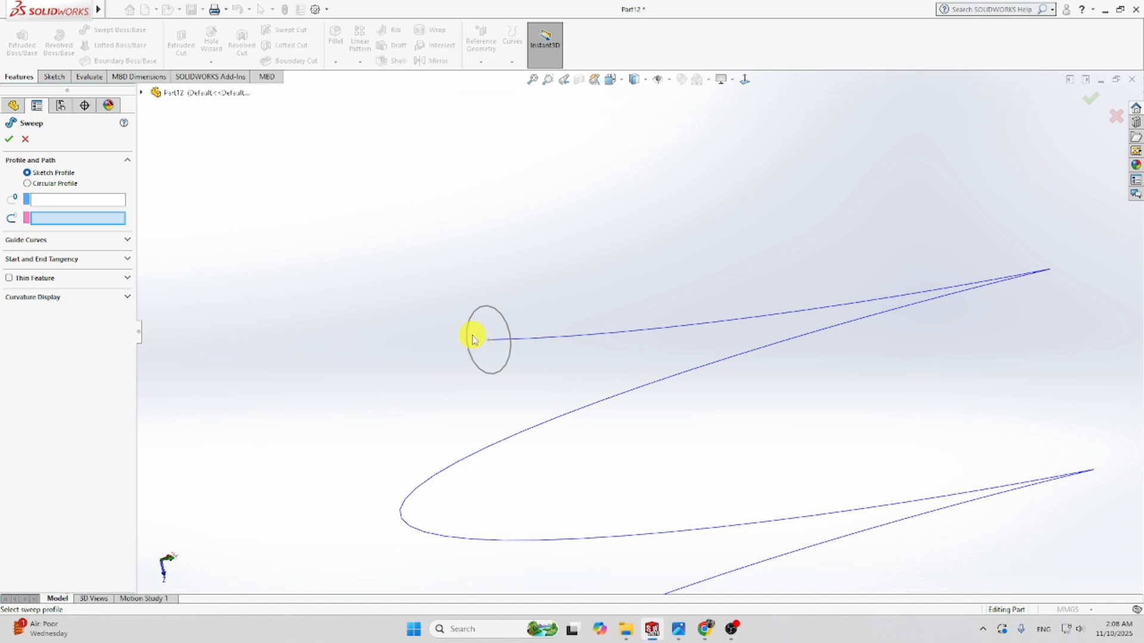
pyautogui.click(469, 331)
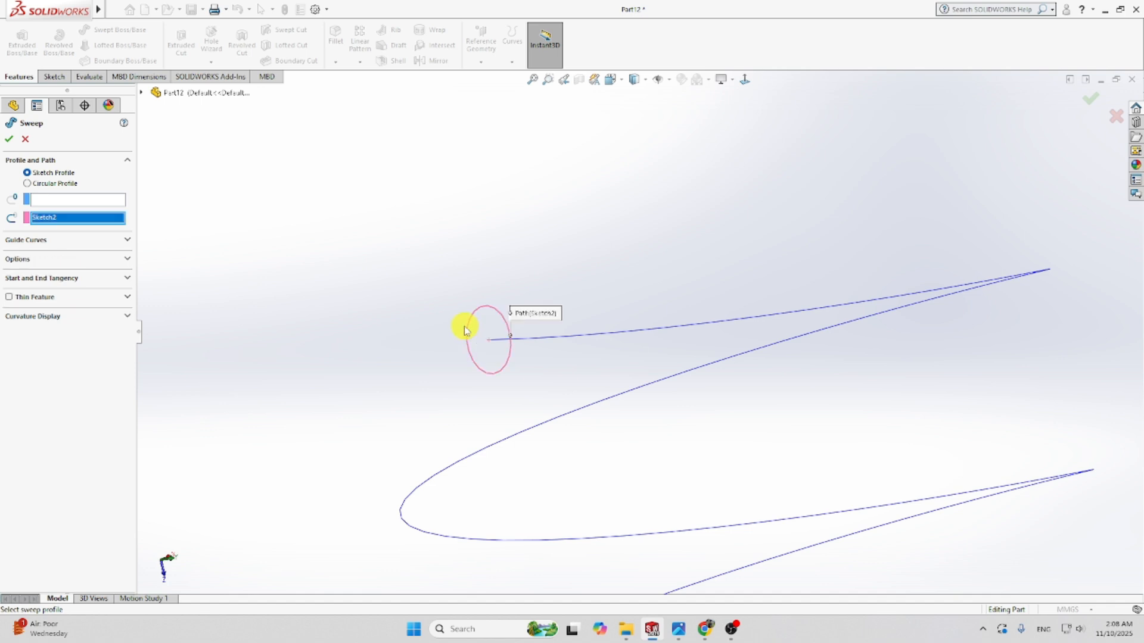
pyautogui.click(52, 218)
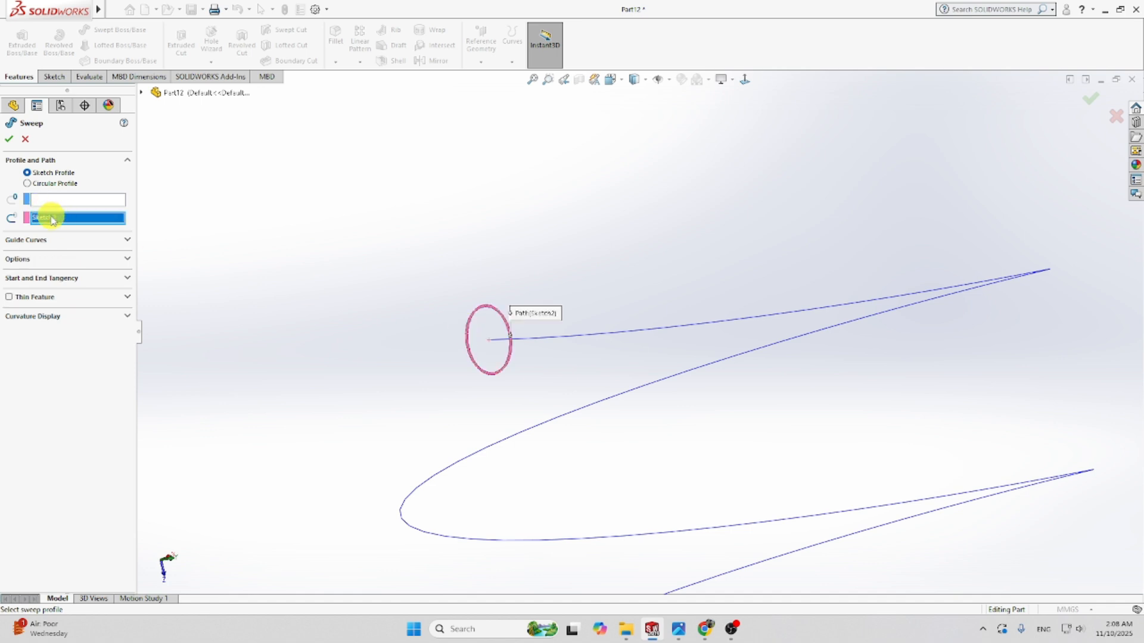
pyautogui.press('Delete')
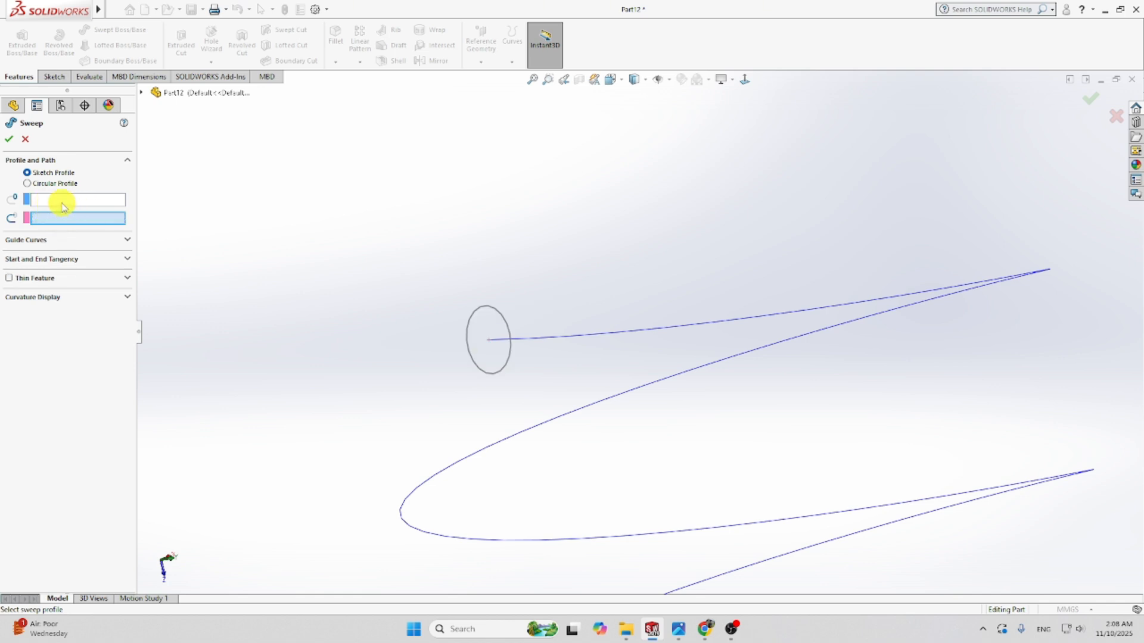
pyautogui.click(50, 198)
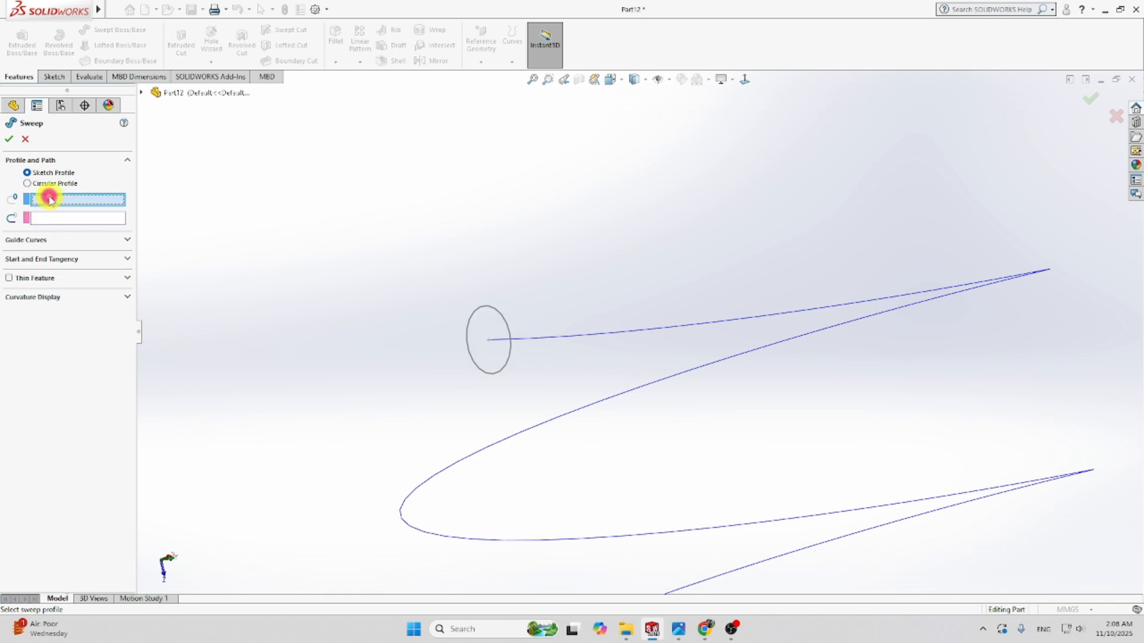
pyautogui.click(477, 319)
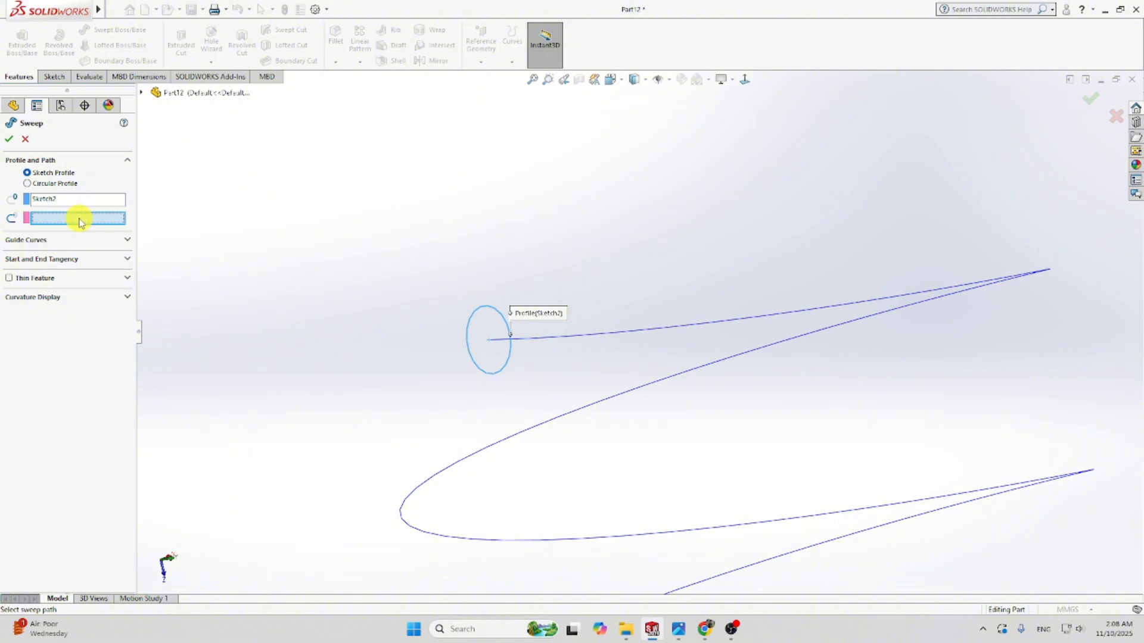
# - Select the helix as the sweep path and create the solid spring
pyautogui.click(551, 337)
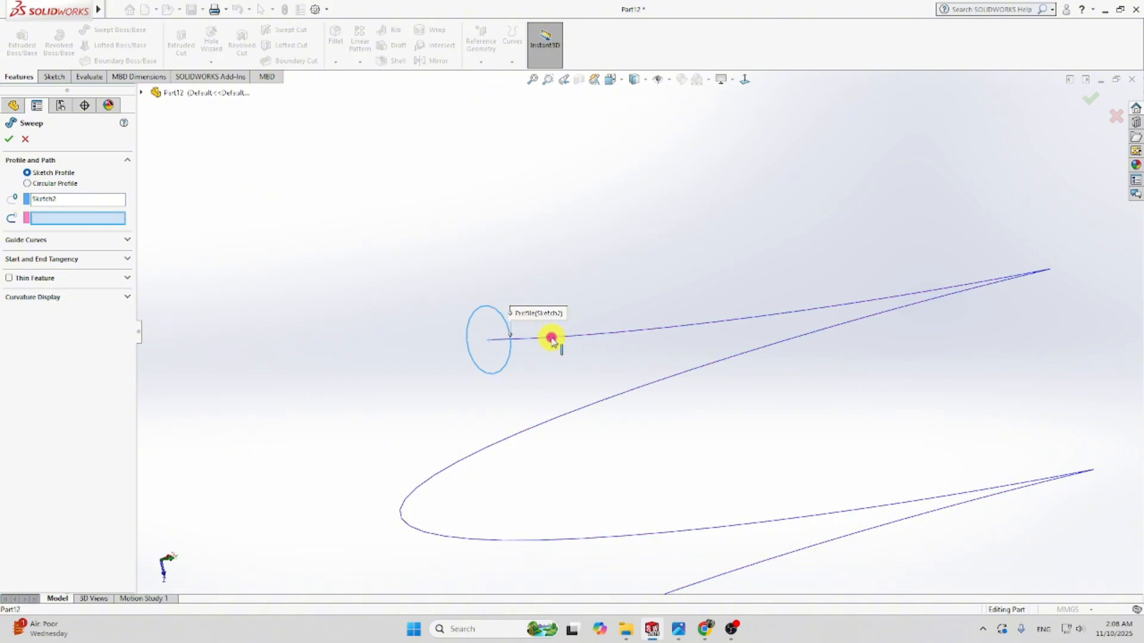
pyautogui.scroll(6, 446, 215)
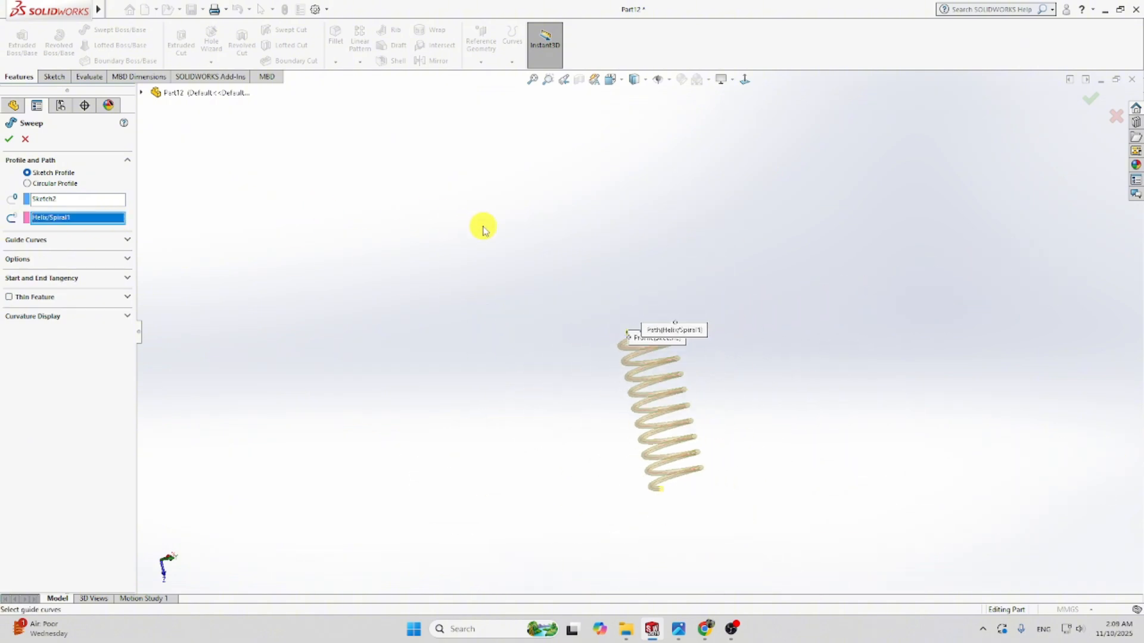
pyautogui.moveTo(678, 445); pyautogui.dragTo(539, 443, button='middle')
pyautogui.scroll(-3, 719, 392)
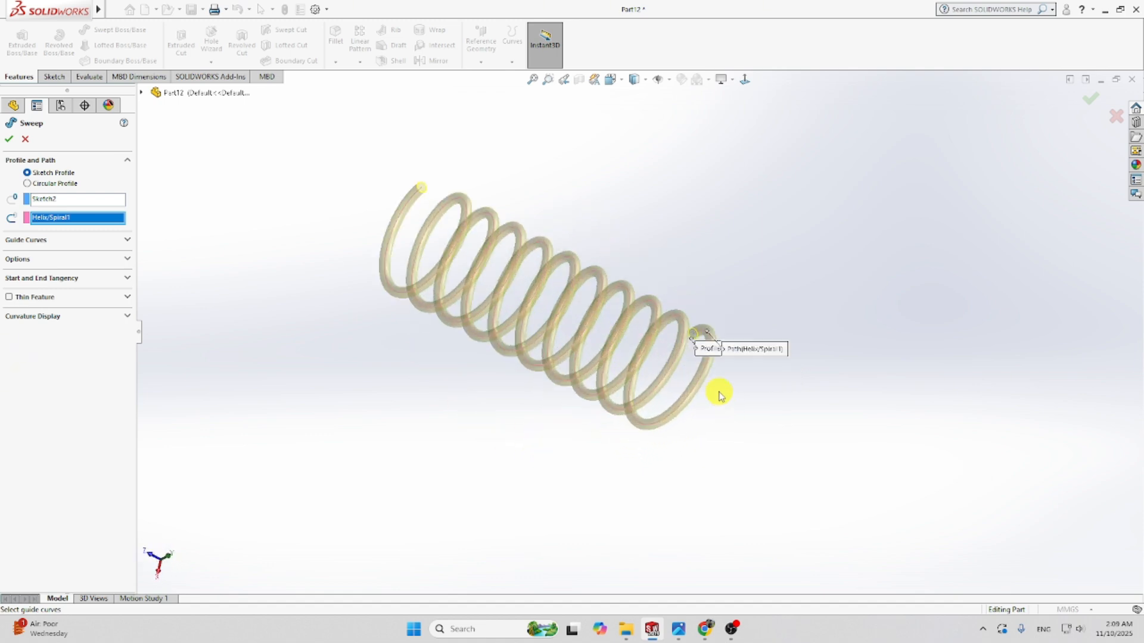
pyautogui.click(7, 140)
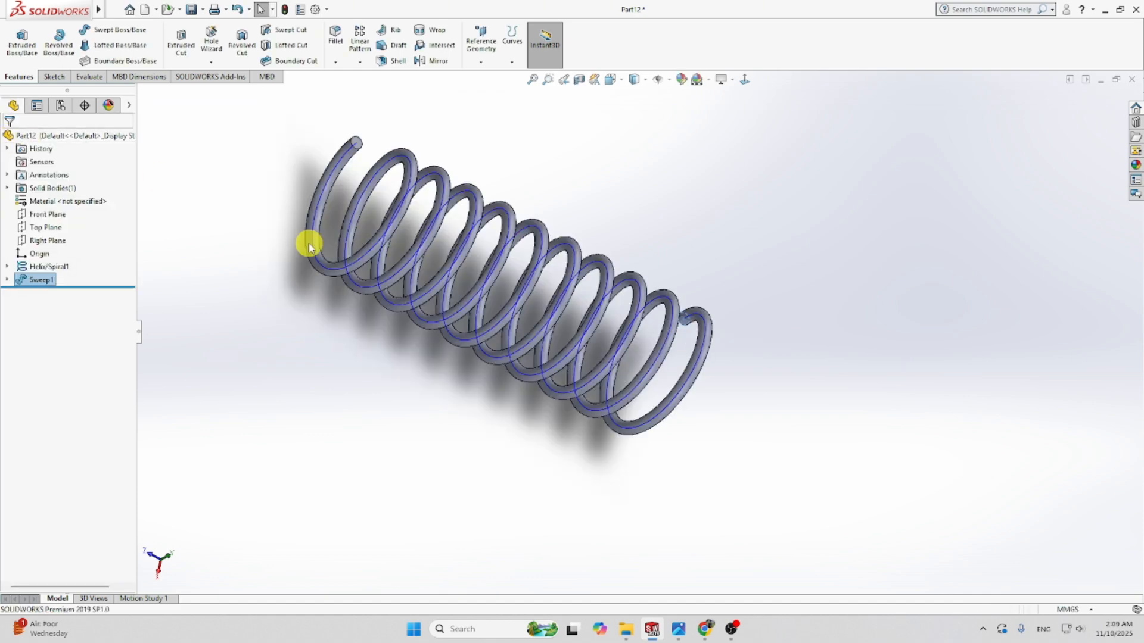
# - Edit the sweep's profile sketch, set the wire circle's diameter to 6 mm and exit the sketch
pyautogui.moveTo(306, 243); pyautogui.dragTo(564, 184, button='middle')
pyautogui.click(745, 79)
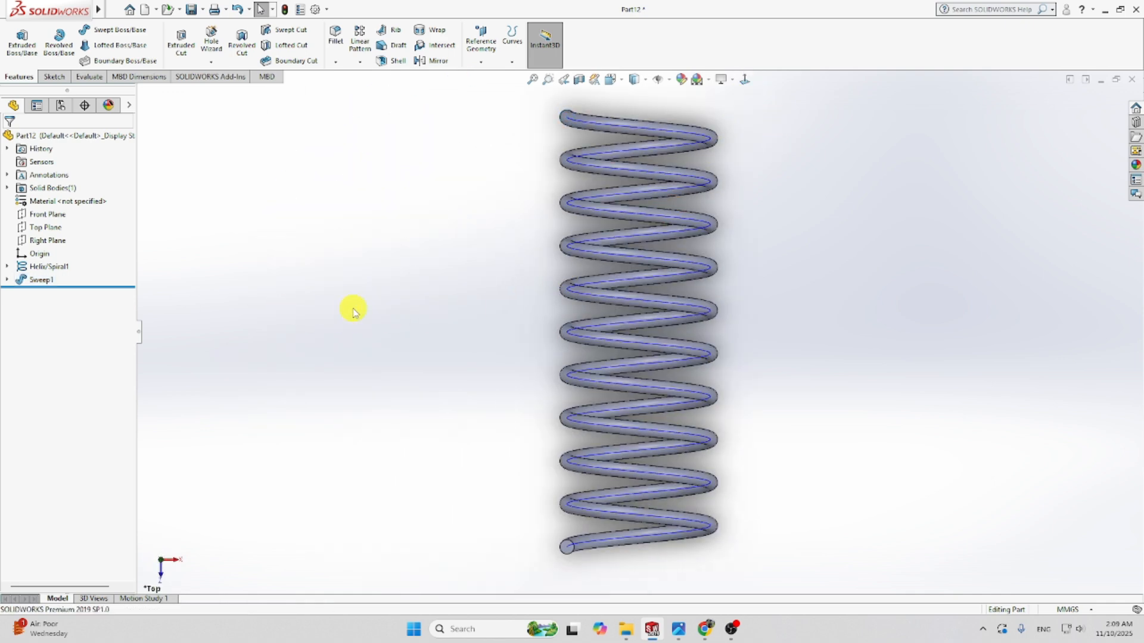
pyautogui.click(7, 266)
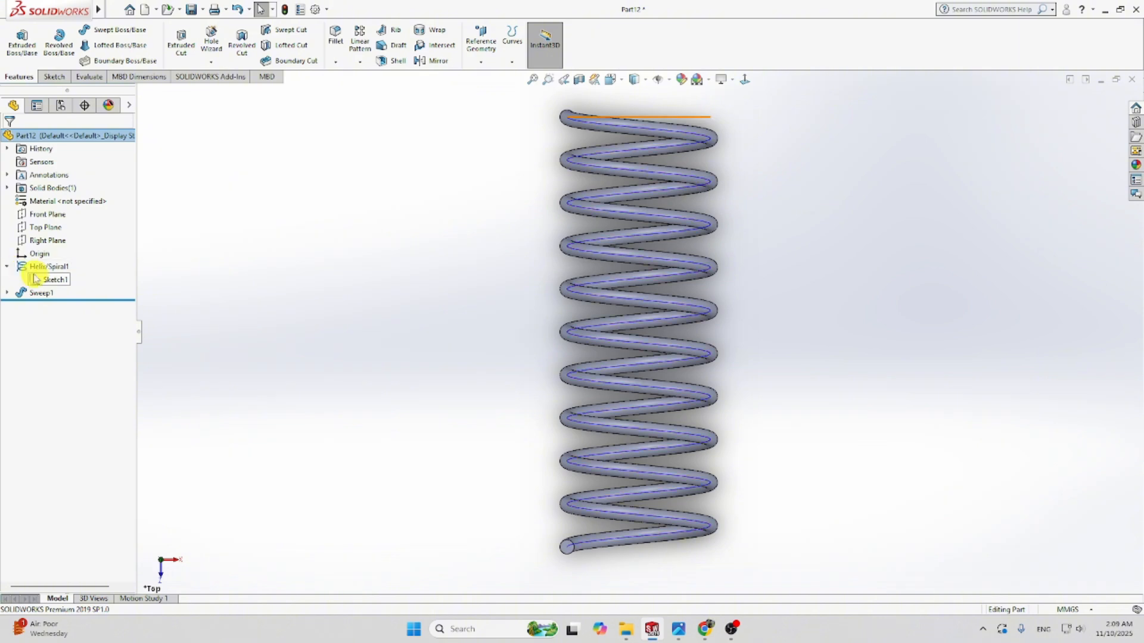
pyautogui.click(47, 280)
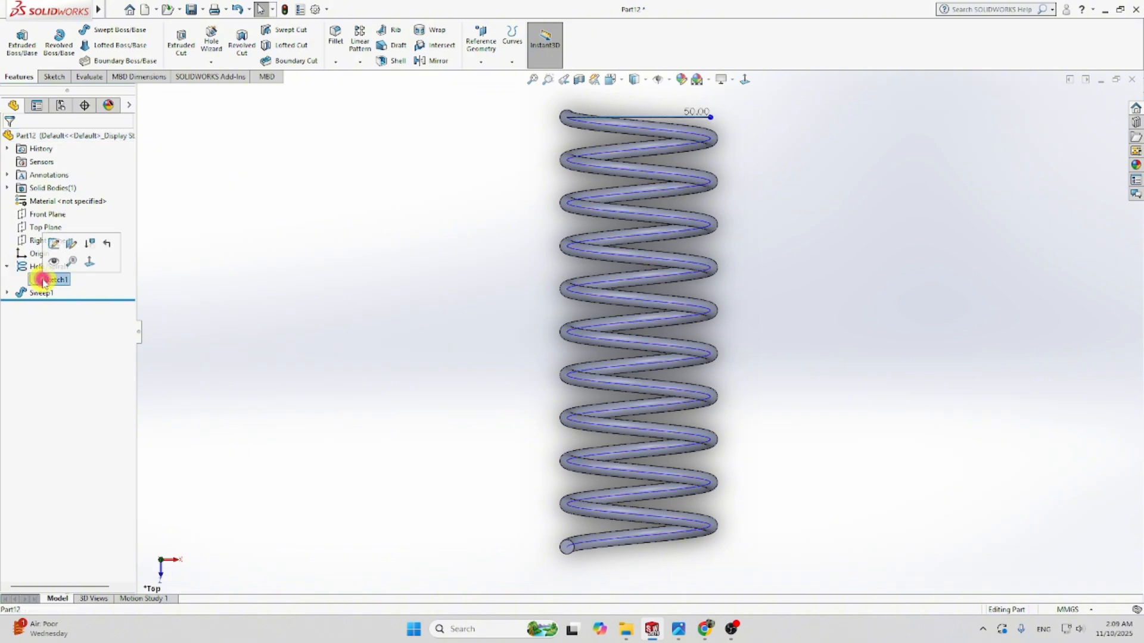
pyautogui.click(7, 292)
pyautogui.click(50, 307)
pyautogui.rightClick(50, 307)
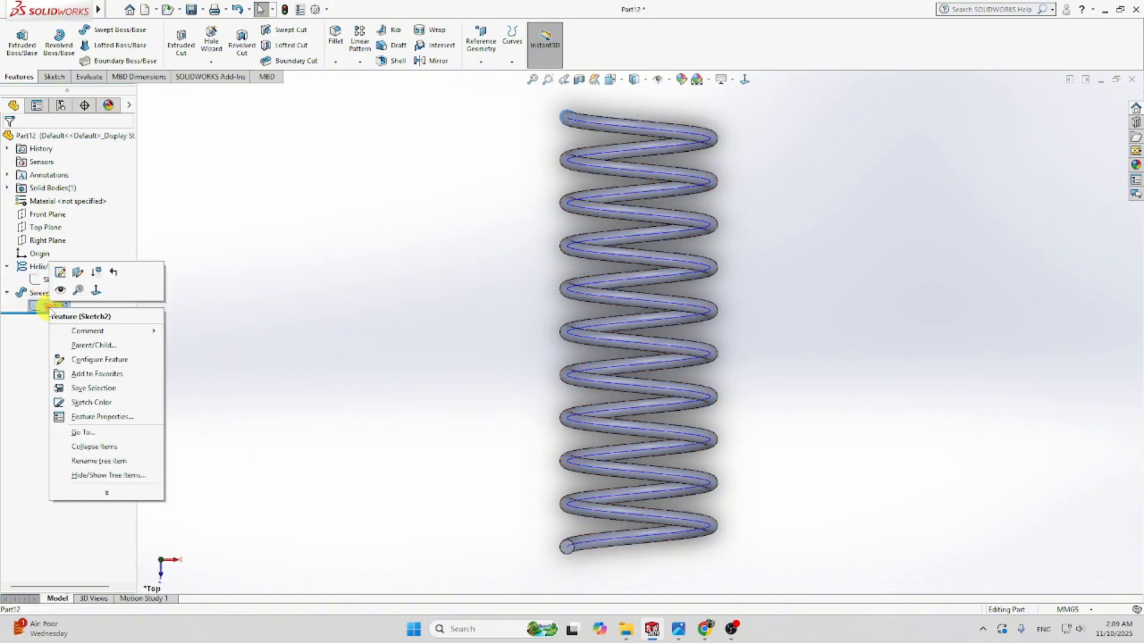
pyautogui.click(62, 274)
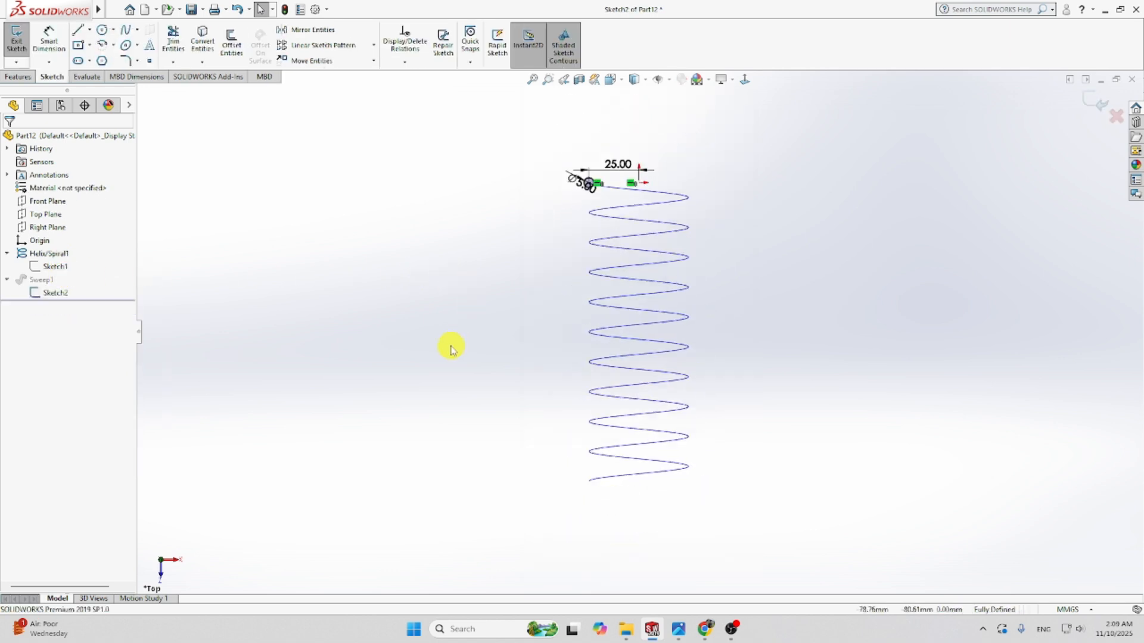
pyautogui.scroll(-4, 565, 218)
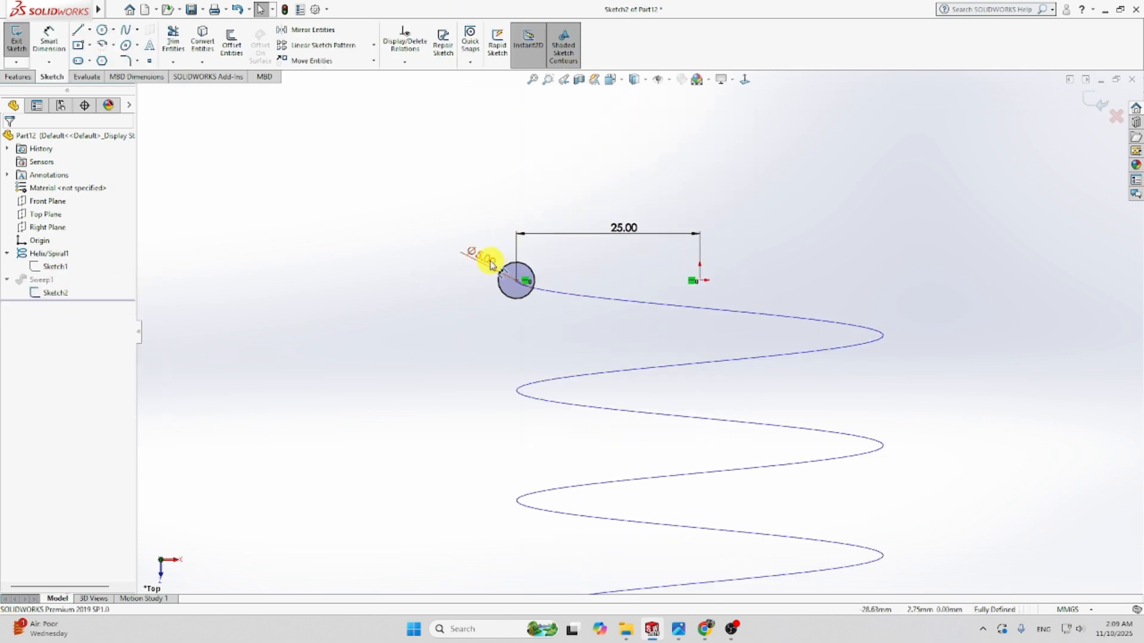
pyautogui.doubleClick(490, 262)
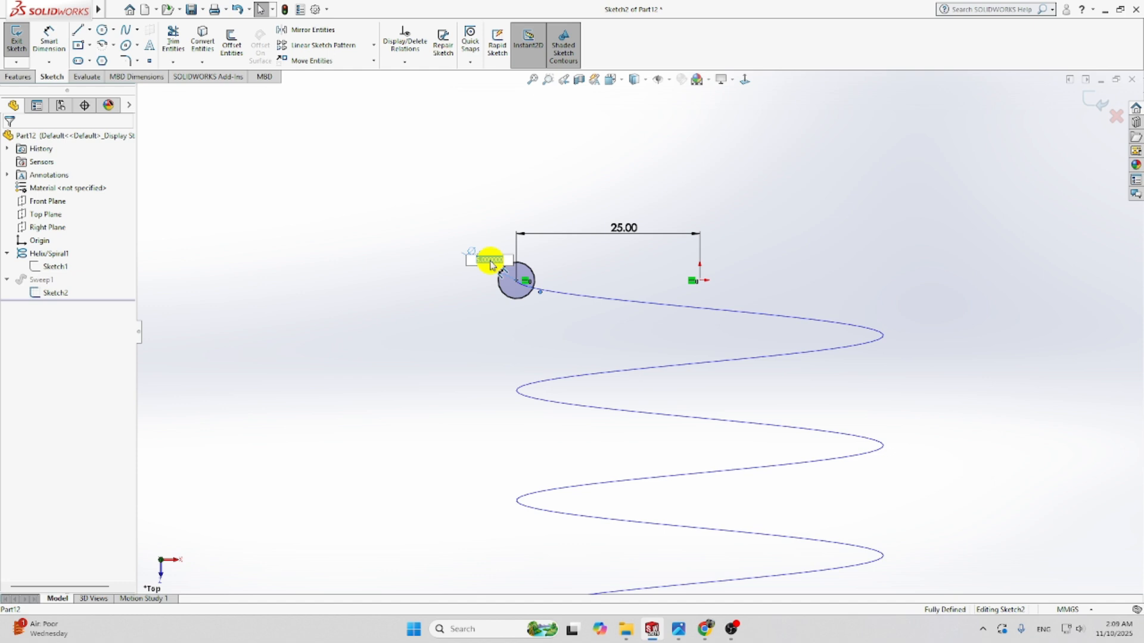
pyautogui.write('6')
pyautogui.press('Return')
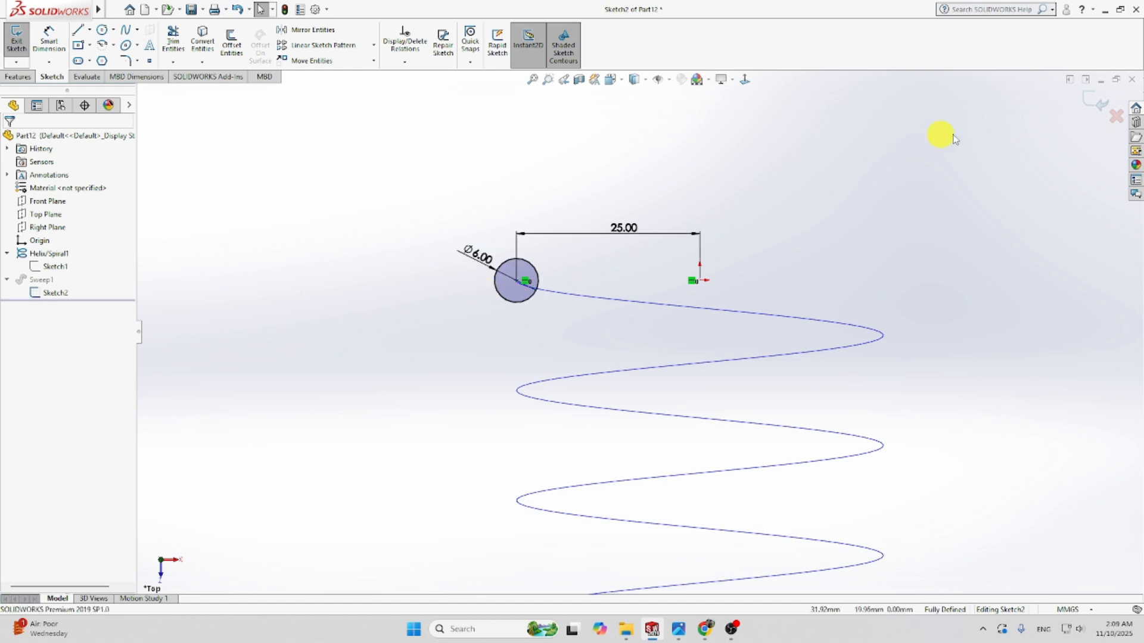
pyautogui.click(1098, 110)
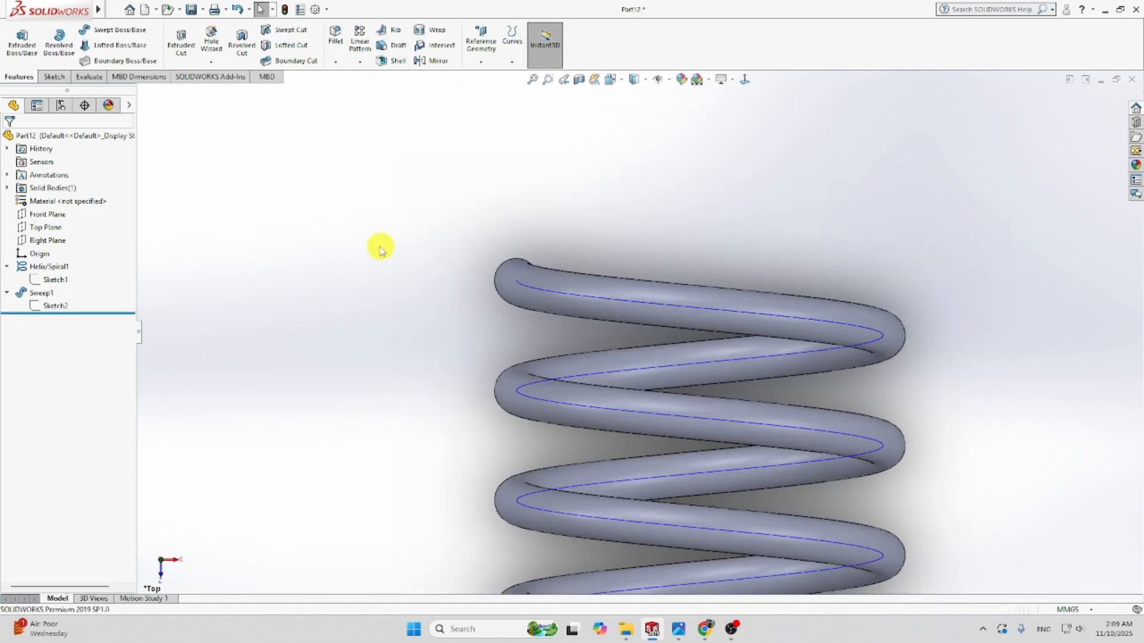
pyautogui.scroll(11, 382, 251)
pyautogui.scroll(-4, 688, 460)
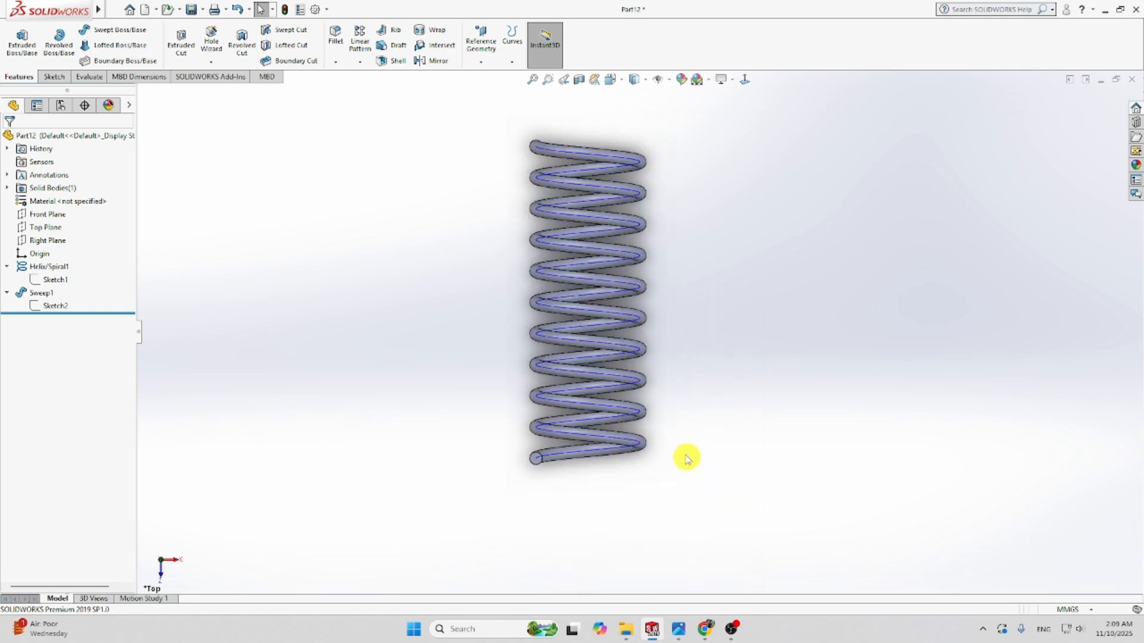
pyautogui.moveTo(677, 365); pyautogui.dragTo(229, 349, button='middle')
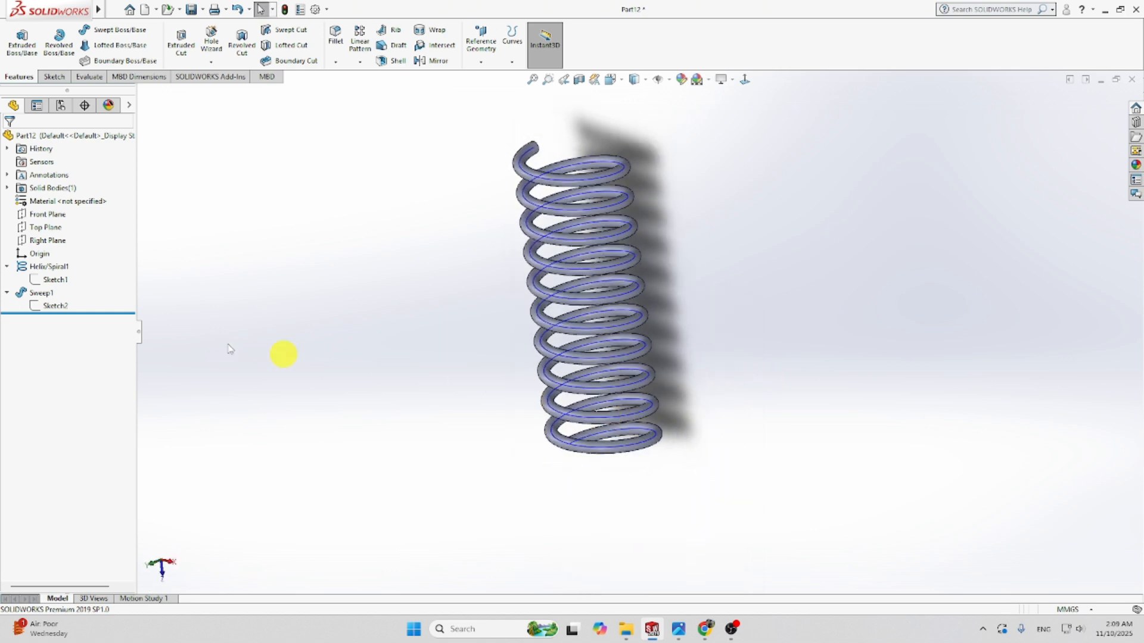
pyautogui.click(49, 306)
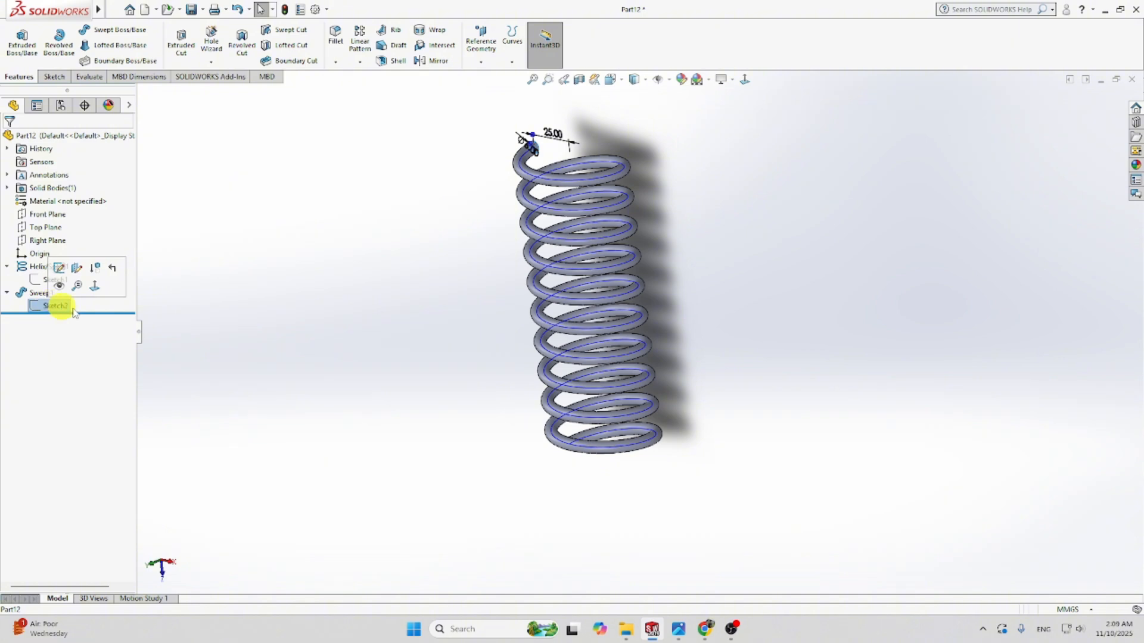
pyautogui.moveTo(459, 251)
pyautogui.mouseDown(button='middle')
pyautogui.moveTo(380, 280)
pyautogui.moveTo(403, 332)
pyautogui.moveTo(473, 339)
pyautogui.moveTo(549, 404)
pyautogui.moveTo(628, 406)
pyautogui.moveTo(618, 449)
pyautogui.moveTo(694, 396)
pyautogui.mouseUp(button='middle')
pyautogui.click(700, 391)
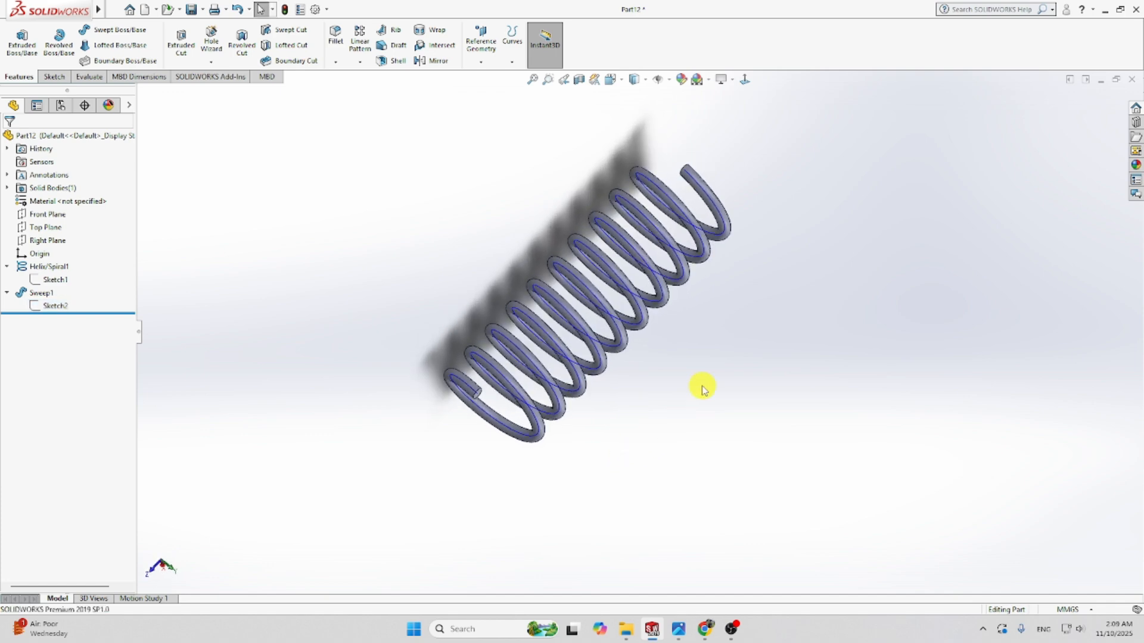
# - Turn off Shadows in Shaded Mode for the spring's display
pyautogui.click(732, 81)
pyautogui.click(746, 93)
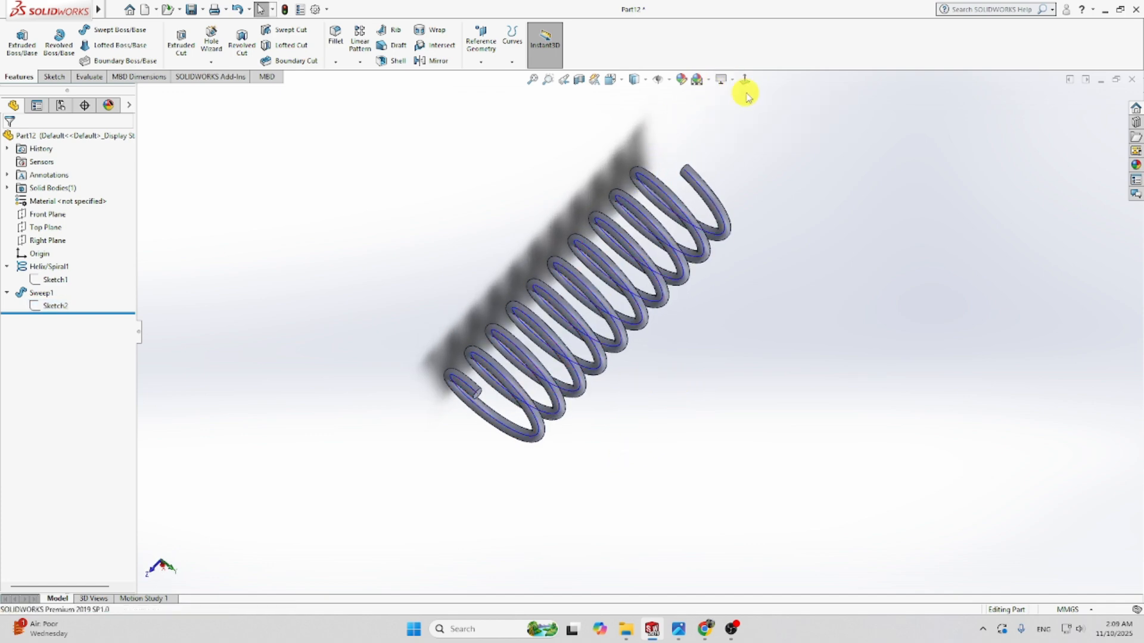
pyautogui.click(732, 81)
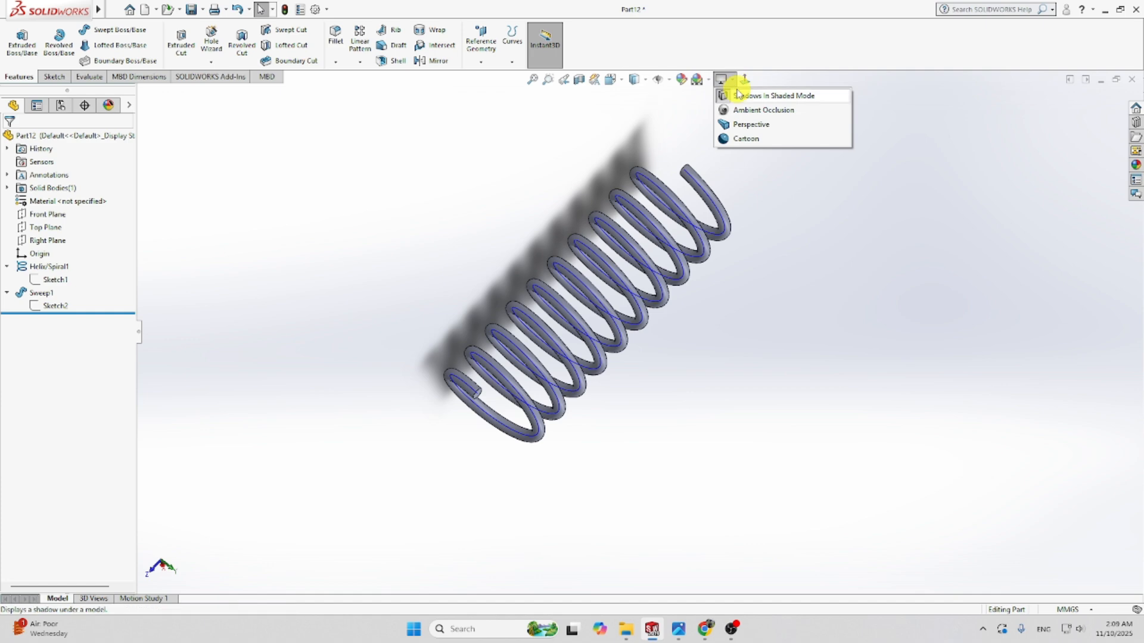
pyautogui.click(738, 94)
pyautogui.moveTo(768, 232); pyautogui.dragTo(732, 318, button='middle')
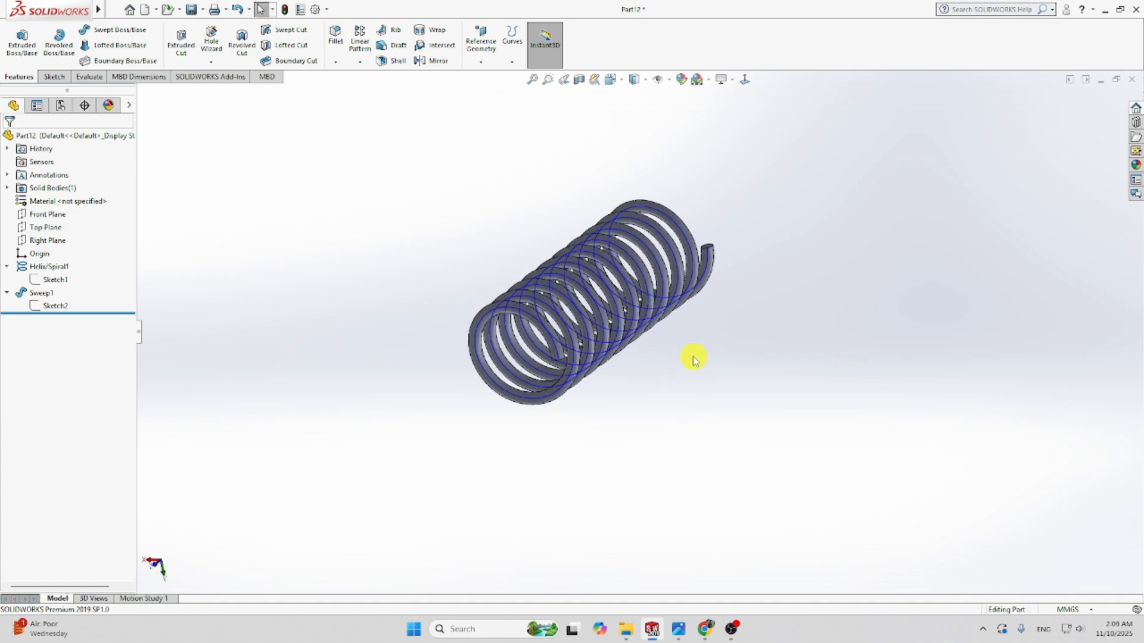